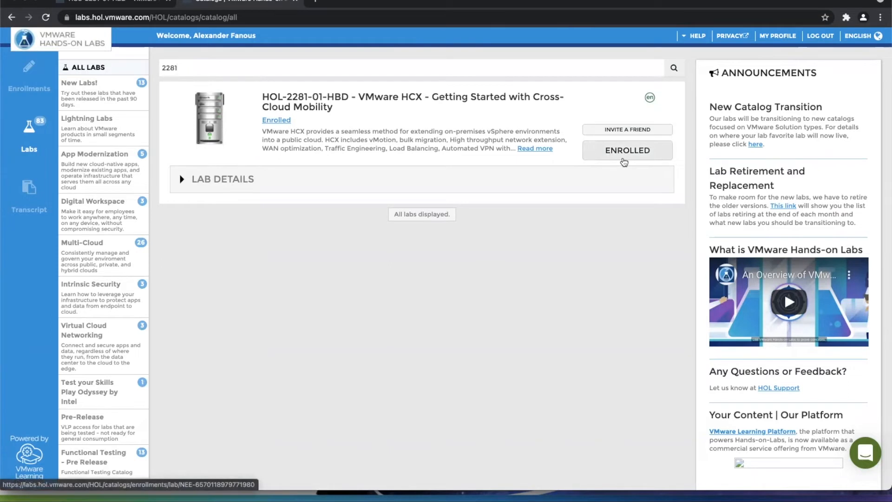
- Switch to the running HOL-2281-01-HBD lab console and widen its manual pane
{"action": "left_click", "coordinate": [122, 2]}
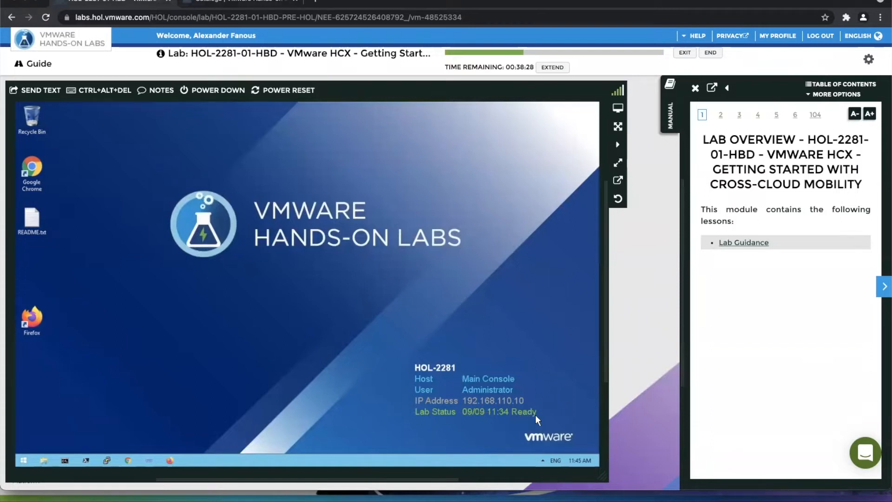
{"action": "mouse_move", "coordinate": [607, 227]}
{"action": "left_mouse_down"}
{"action": "mouse_move", "coordinate": [581, 234]}
{"action": "mouse_move", "coordinate": [607, 235]}
{"action": "left_mouse_up"}
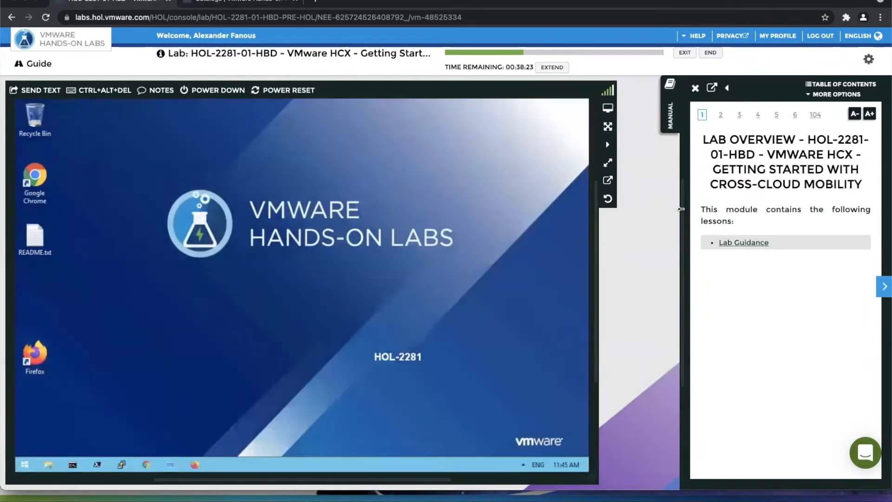
{"action": "left_click_drag", "start_coordinate": [679, 210], "coordinate": [626, 210]}
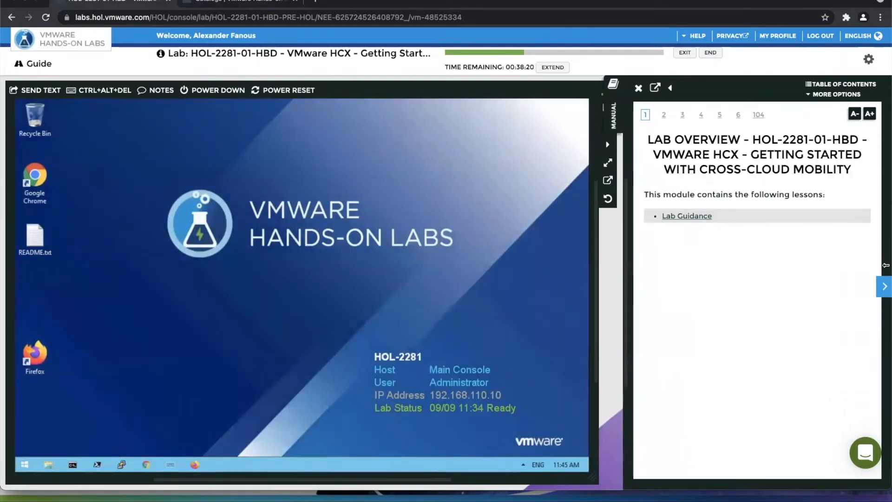
- Page forward through the manual's introduction to the "You are ready....is your lab?" page
{"action": "left_click", "coordinate": [882, 291]}
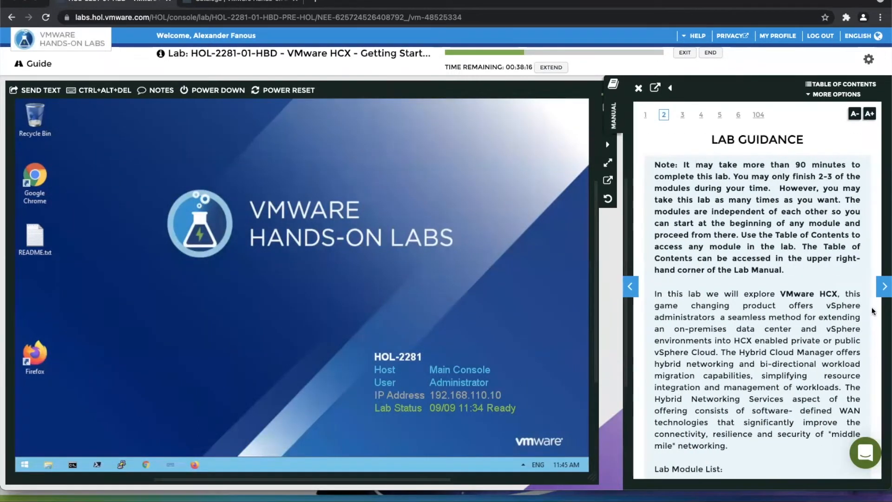
{"action": "left_click", "coordinate": [884, 292]}
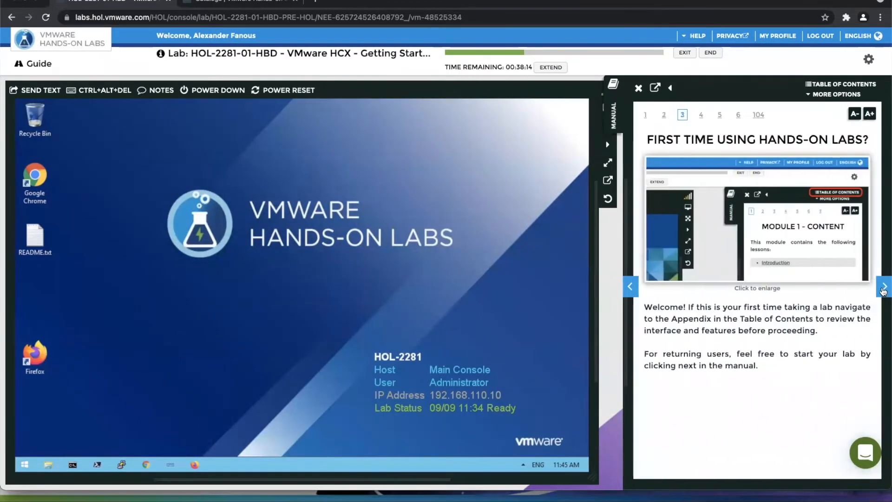
{"action": "left_click", "coordinate": [883, 292]}
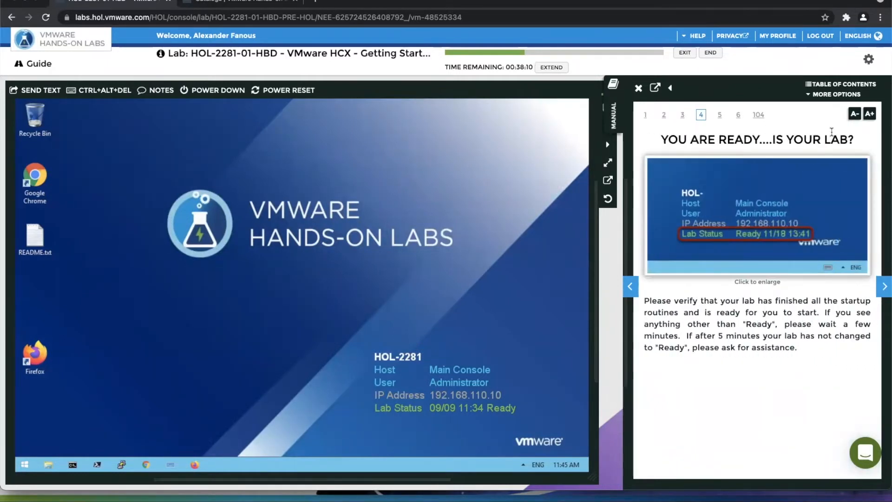
- Jump to the Module 2 lesson "Zero downtime migration (vMotion) between On-Premises to Cloud Instance" through the table of contents
{"action": "left_click", "coordinate": [821, 85]}
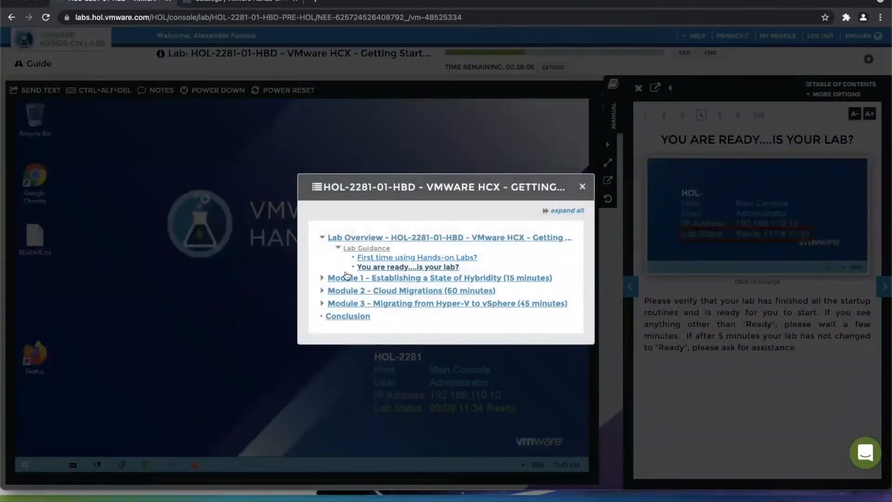
{"action": "left_click", "coordinate": [324, 290]}
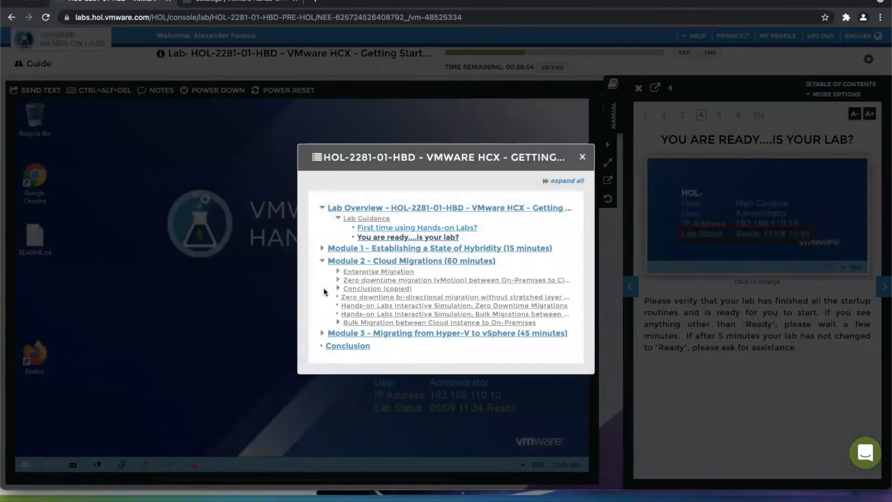
{"action": "left_click", "coordinate": [356, 280]}
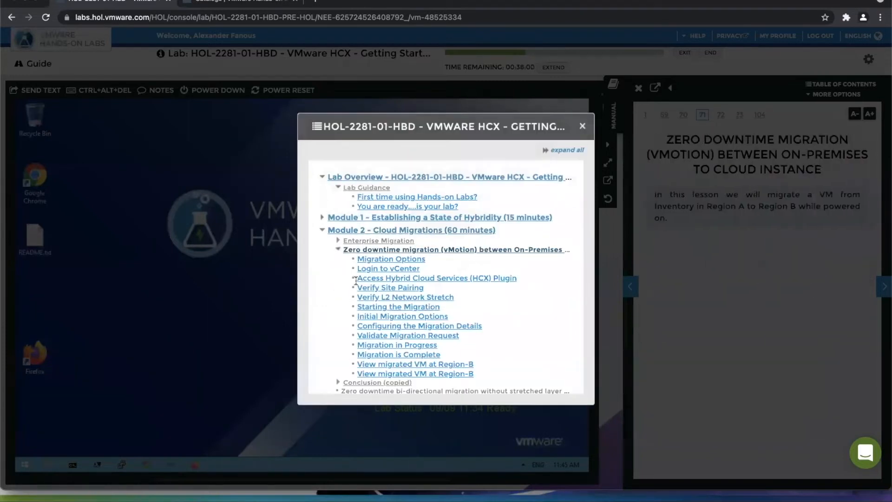
{"action": "left_click", "coordinate": [582, 125]}
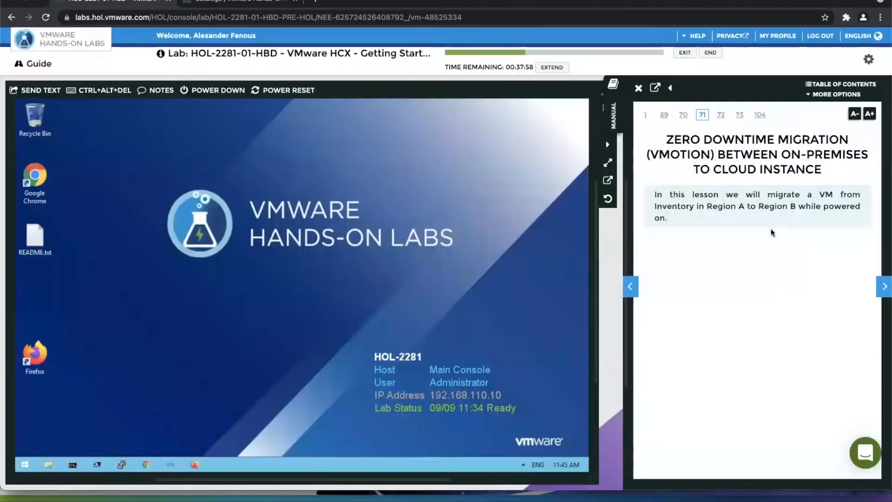
- Read on through Migration Options and Login to vCenter to the "Access Hybrid Cloud Services (HCX) Plugin" manual page
{"action": "left_click", "coordinate": [883, 287]}
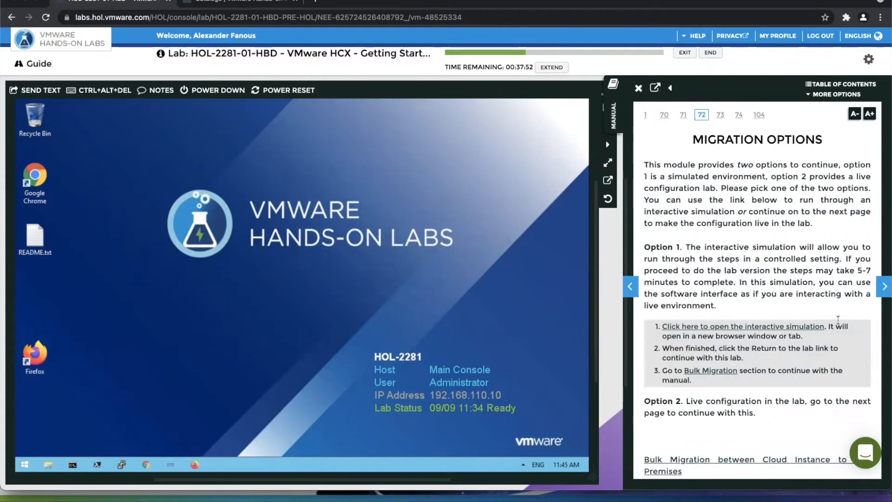
{"action": "left_click", "coordinate": [883, 289]}
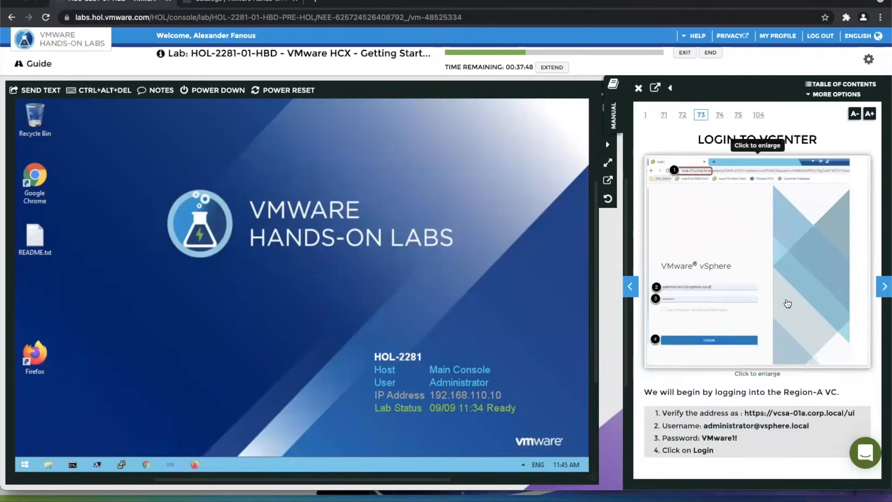
{"action": "left_click", "coordinate": [882, 288]}
{"action": "left_click", "coordinate": [883, 288]}
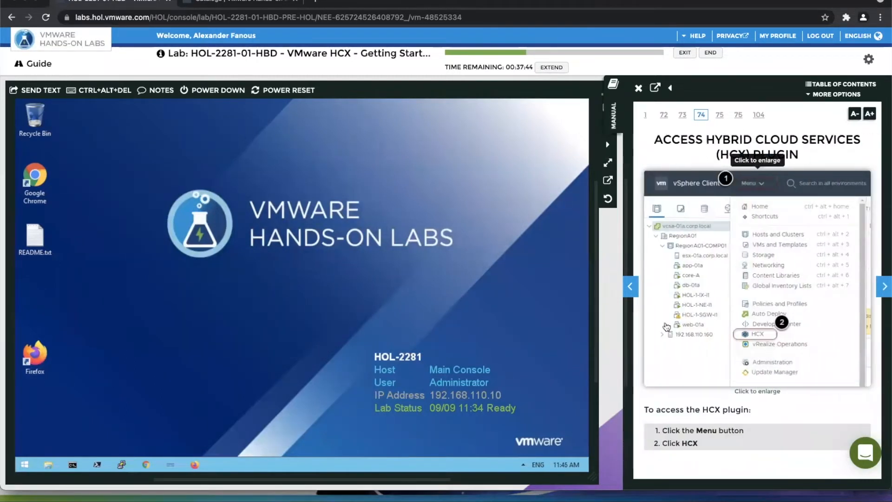
- Launch Google Chrome on the lab desktop and log in to both the vcsa-01a and vcsa-01b vSphere Clients with the prefilled credentials
{"action": "double_click", "coordinate": [30, 179]}
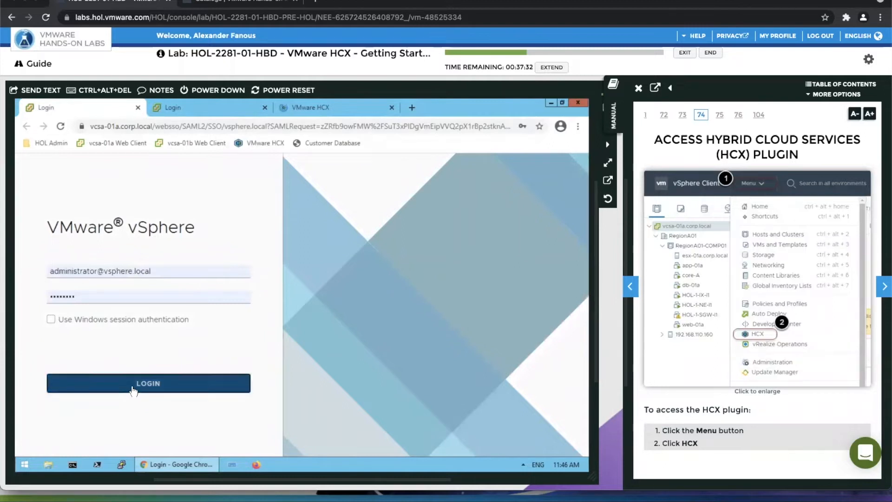
{"action": "left_click", "coordinate": [134, 391]}
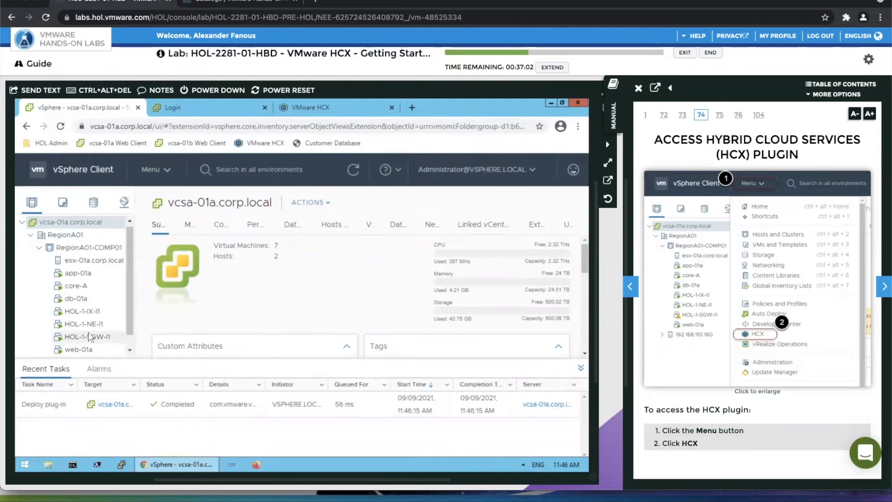
{"action": "left_click", "coordinate": [190, 104]}
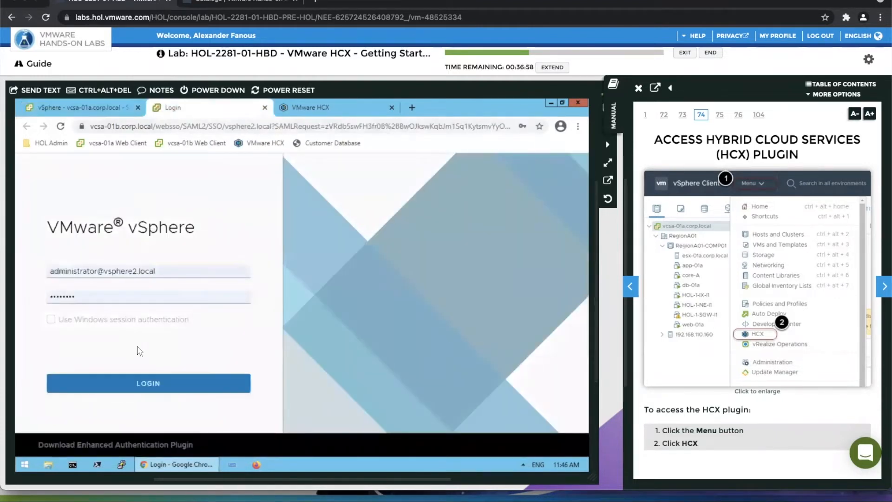
{"action": "left_click", "coordinate": [145, 387]}
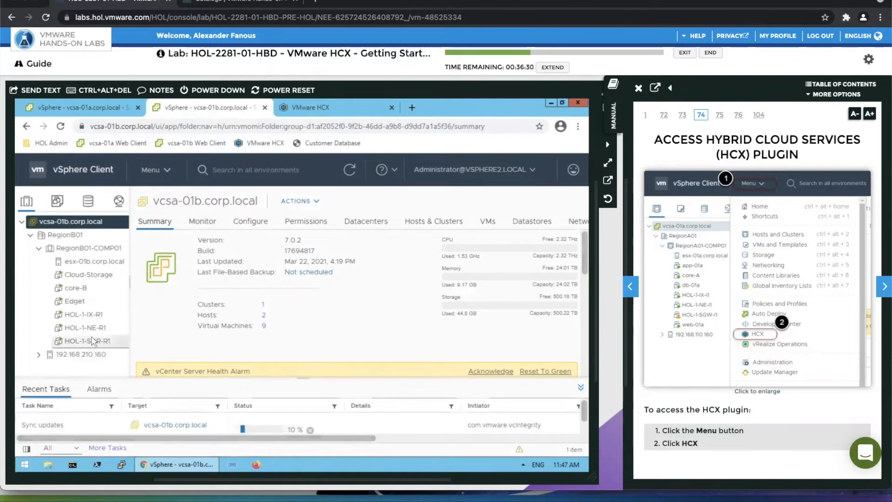
- View the web-01a VM's summary in the vcsa-01a client and open the bookmarked Customer Database site in a new browser tab
{"action": "left_click", "coordinate": [101, 111]}
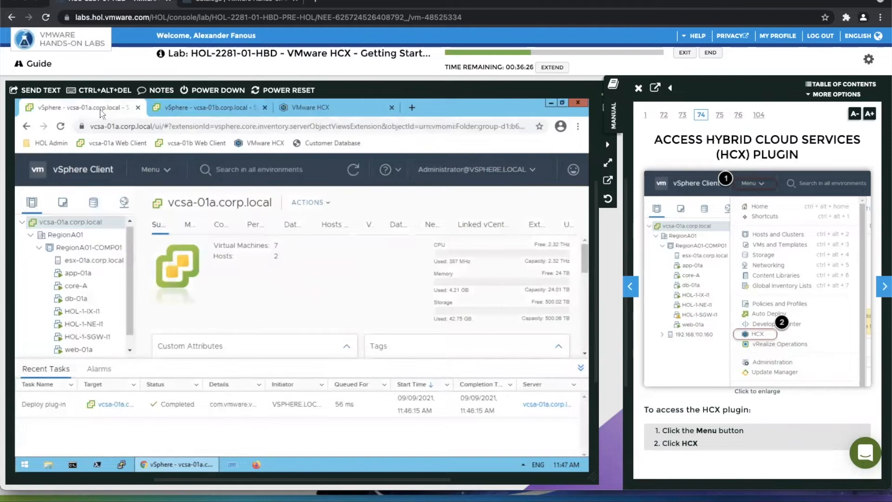
{"action": "left_click", "coordinate": [94, 351]}
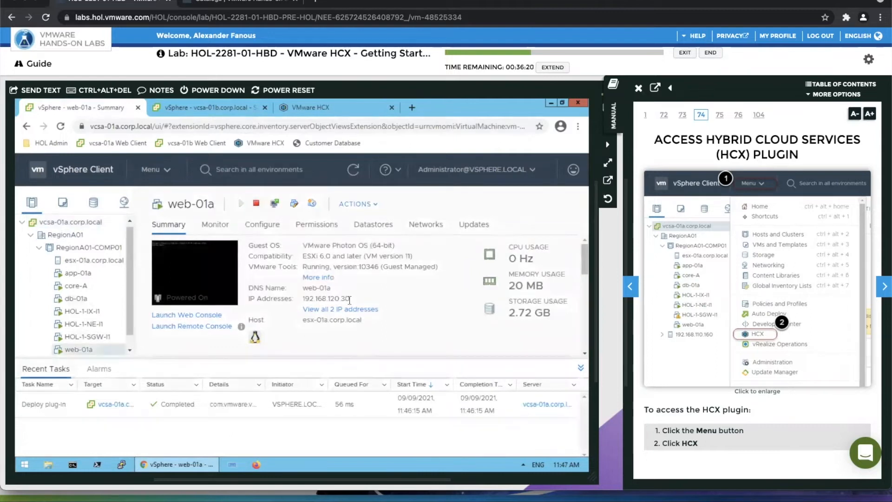
{"action": "left_click", "coordinate": [408, 106]}
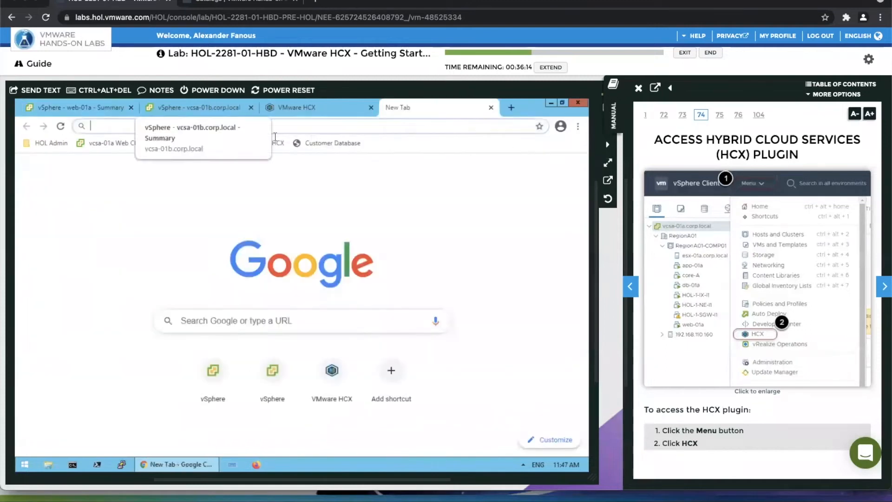
{"action": "left_click", "coordinate": [337, 144]}
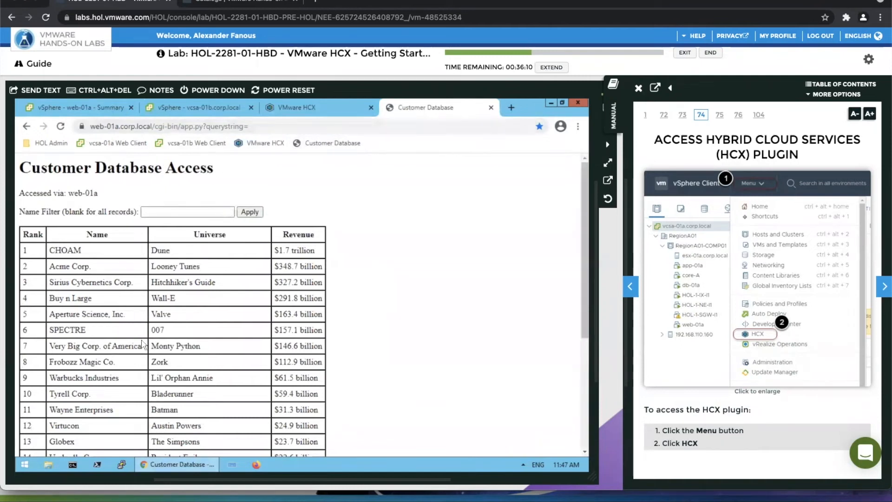
- Test the customer database's name filter with "d" and clear the filter again to request all records
{"action": "left_click", "coordinate": [179, 212]}
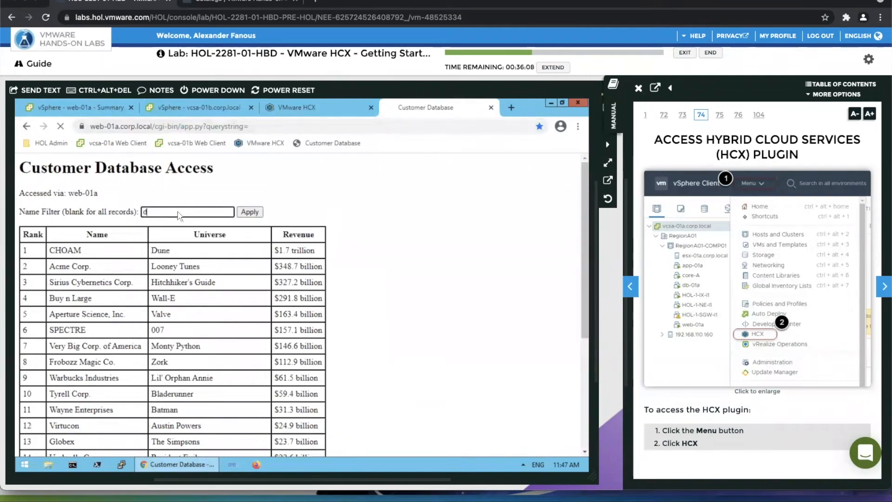
{"action": "double_click", "coordinate": [179, 211]}
{"action": "key", "text": "BackSpace"}
{"action": "key", "text": "Return"}
- Open the HCX plugin's dashboard in the vcsa-01a vSphere Client and advance the manual to Verify Site Pairing
{"action": "left_click", "coordinate": [91, 110]}
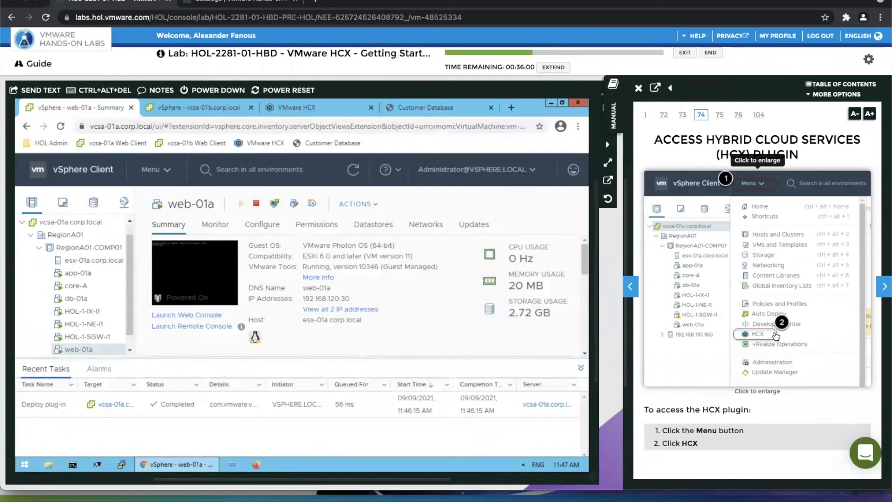
{"action": "left_click", "coordinate": [163, 170]}
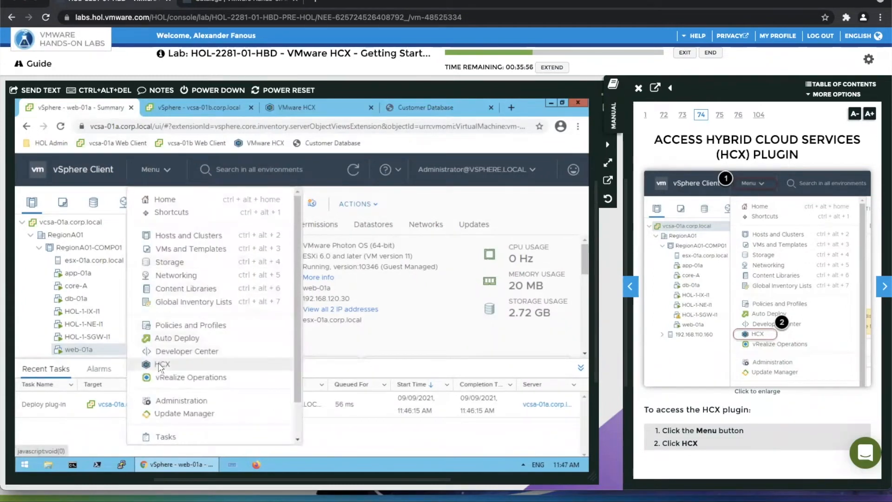
{"action": "left_click", "coordinate": [160, 365]}
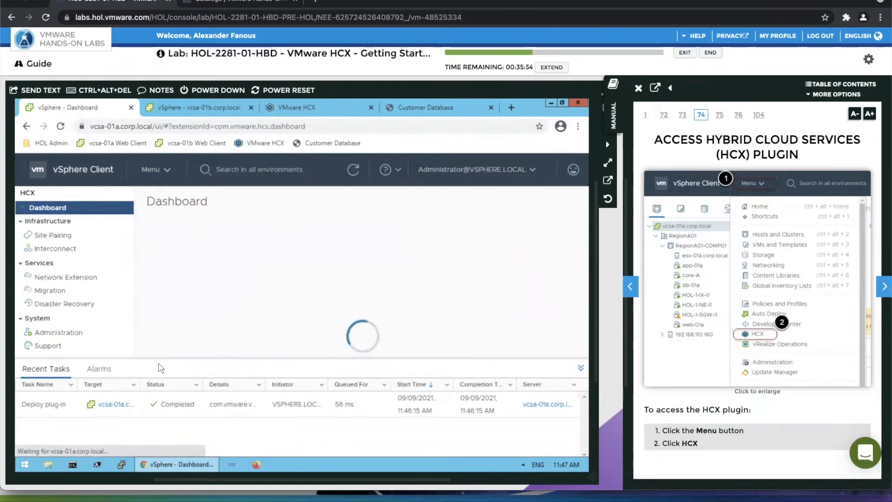
{"action": "left_click", "coordinate": [883, 286]}
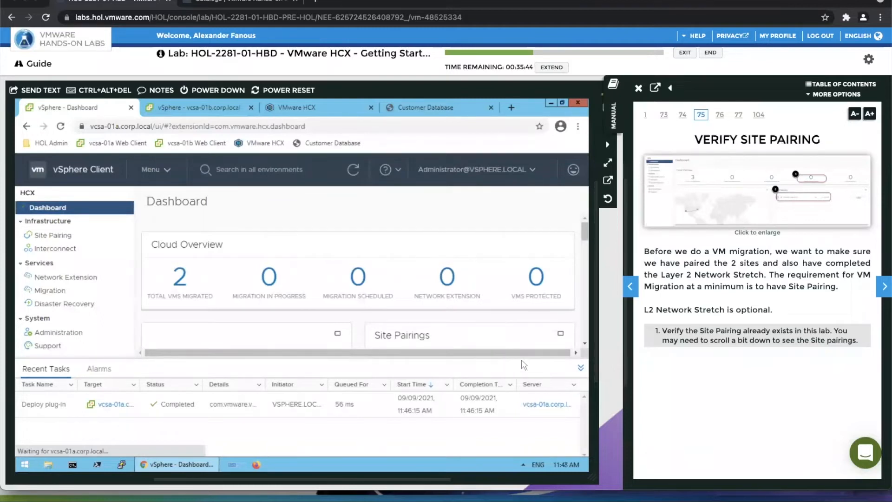
- Collapse the recent tasks and zoom the HCX dashboard page out one level to check the Site Pairings card
{"action": "left_click", "coordinate": [581, 369]}
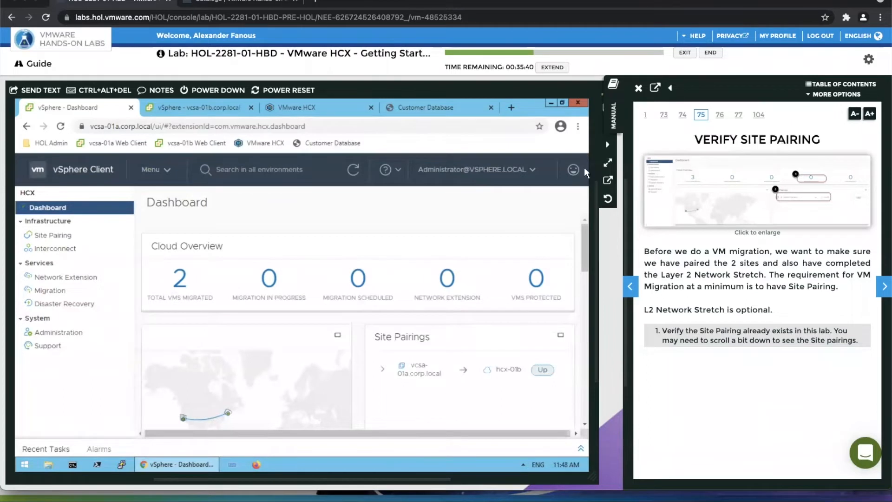
{"action": "left_click", "coordinate": [578, 127]}
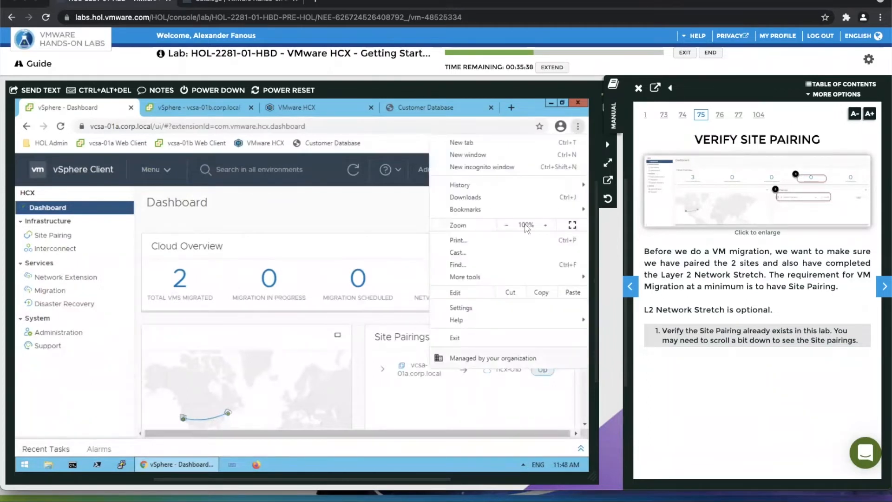
{"action": "left_click", "coordinate": [506, 225]}
{"action": "left_click", "coordinate": [407, 217]}
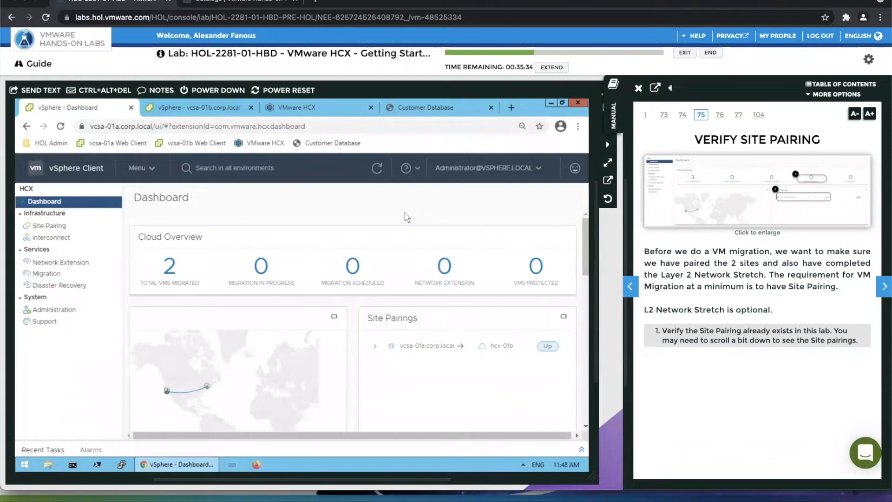
- Check the L2 network stretch in HCX Network Extension and open the HCX Migration page, advancing the manual to Starting the Migration
{"action": "left_click", "coordinate": [882, 283]}
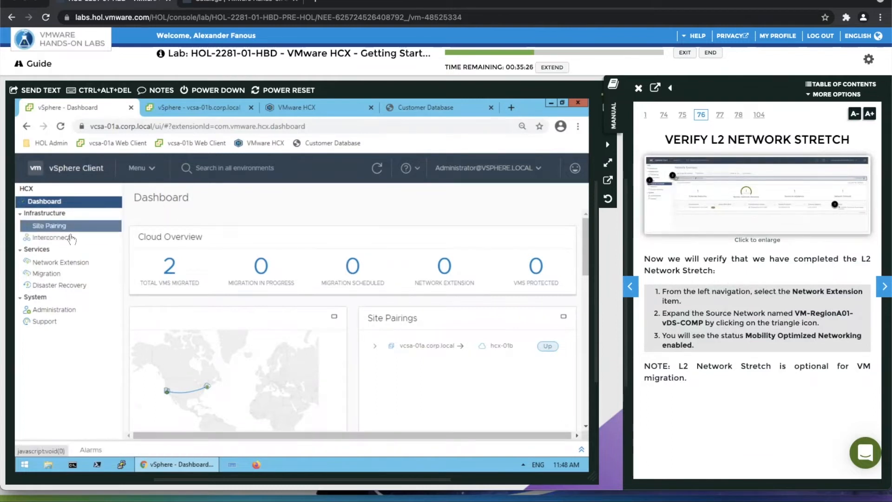
{"action": "left_click", "coordinate": [72, 263]}
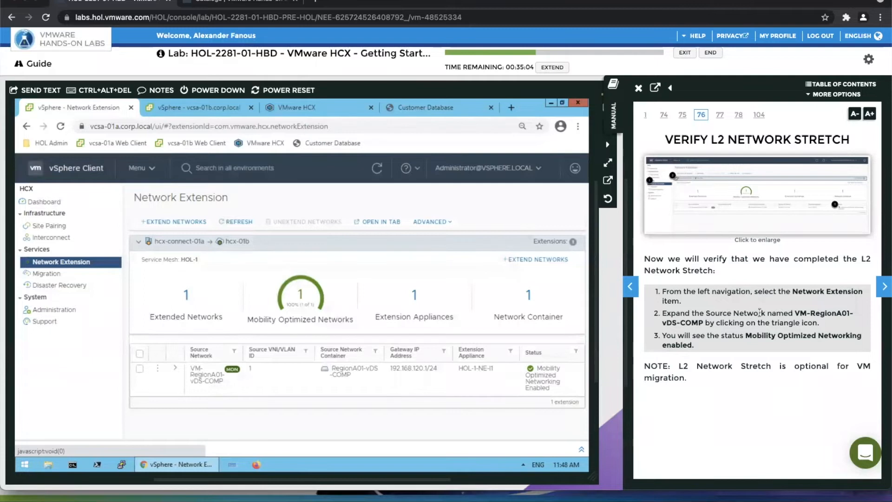
{"action": "left_click", "coordinate": [885, 288]}
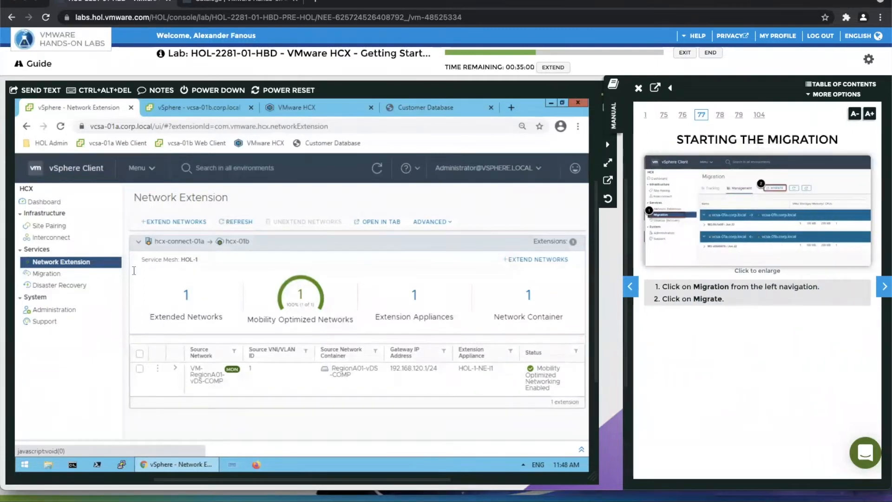
{"action": "left_click", "coordinate": [49, 275]}
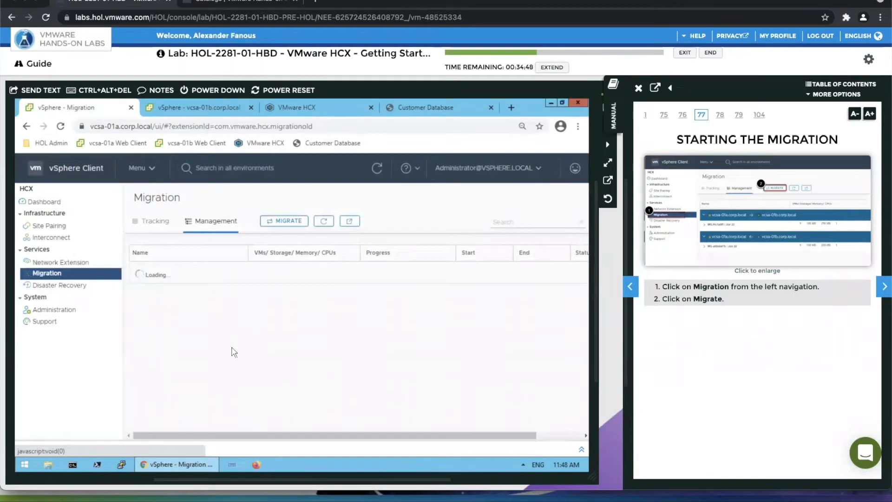
- Open a Command Prompt on the lab desktop and start a continuous ping with "ping web-01a -t"
{"action": "left_click", "coordinate": [72, 465]}
{"action": "type", "text": "ping web-01a -t"}
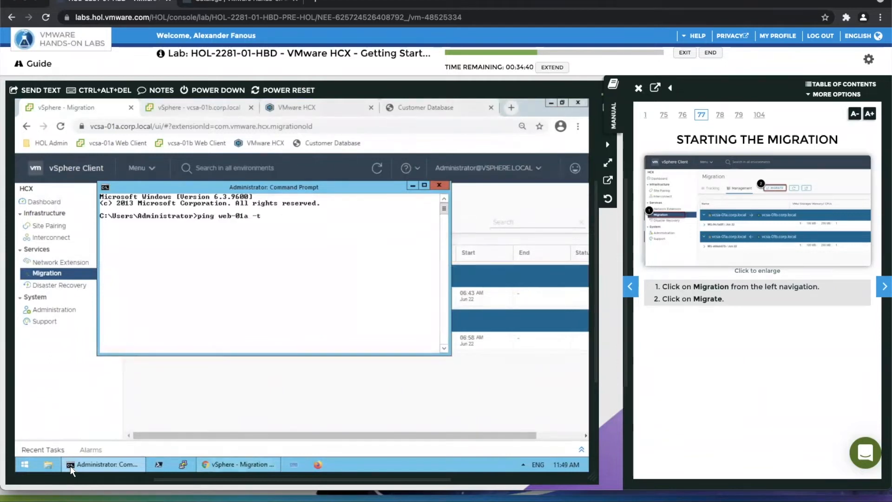
{"action": "key", "text": "Return"}
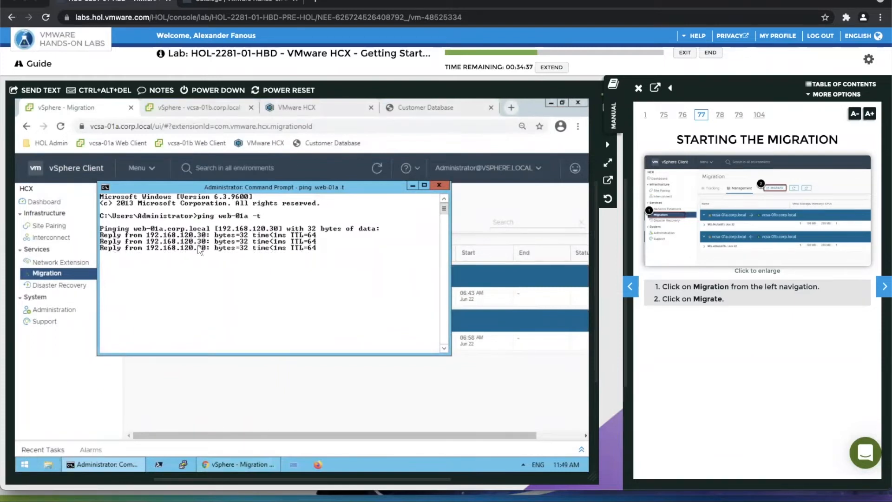
- Start a new HCX migration, advance the manual to Initial Migration Options, and select the connection from vcsa-01a.corp.local to hcx-01b / vcsa-01b.corp.local
{"action": "left_click", "coordinate": [472, 205]}
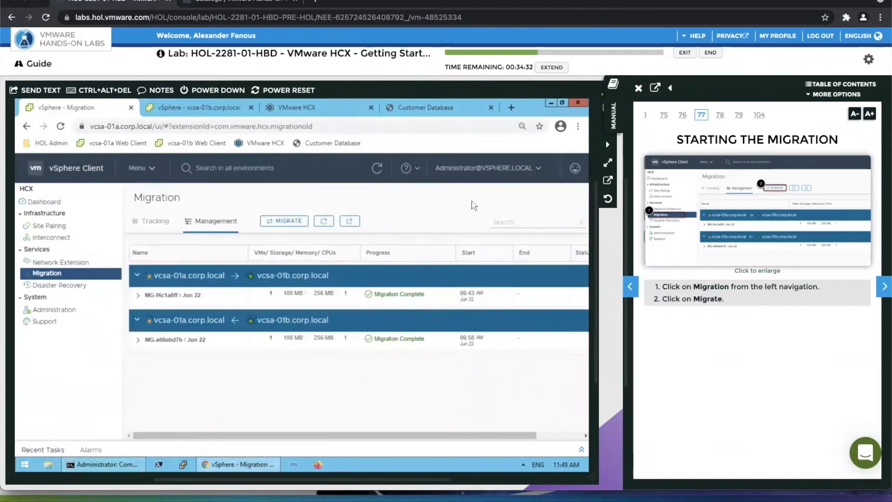
{"action": "left_click", "coordinate": [283, 221]}
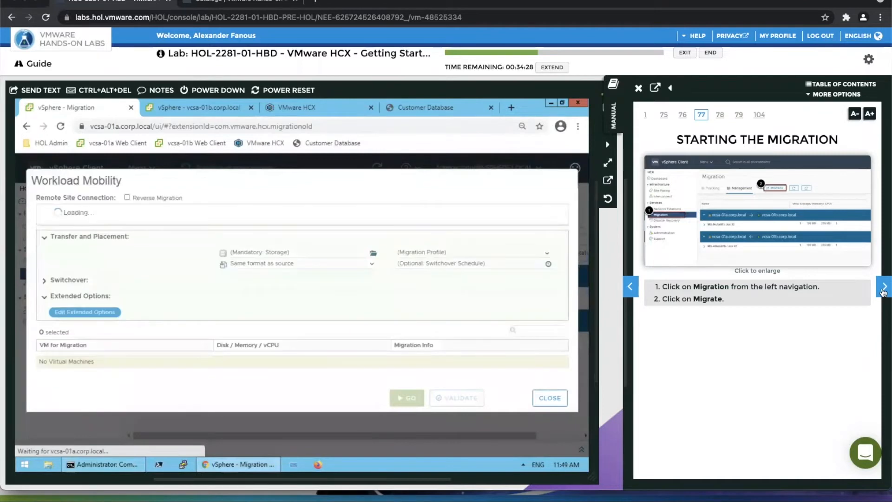
{"action": "scroll", "coordinate": [793, 202], "scroll_direction": "right", "scroll_amount": 2}
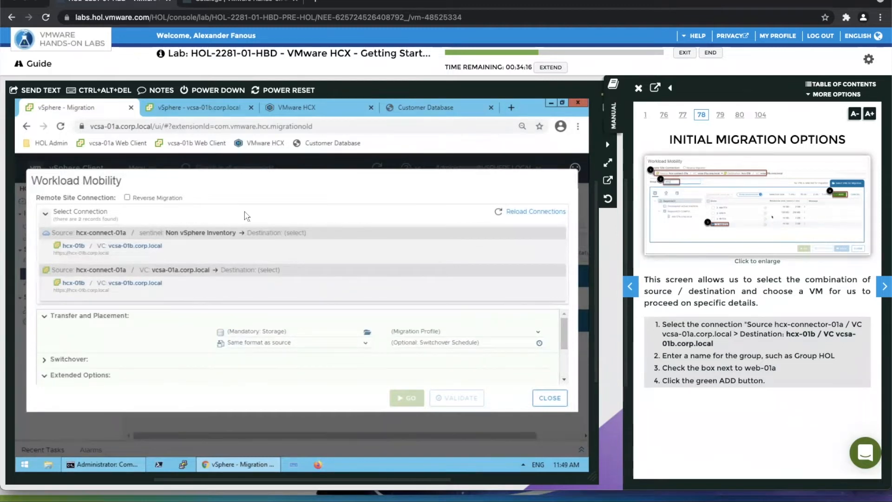
{"action": "left_click", "coordinate": [179, 288]}
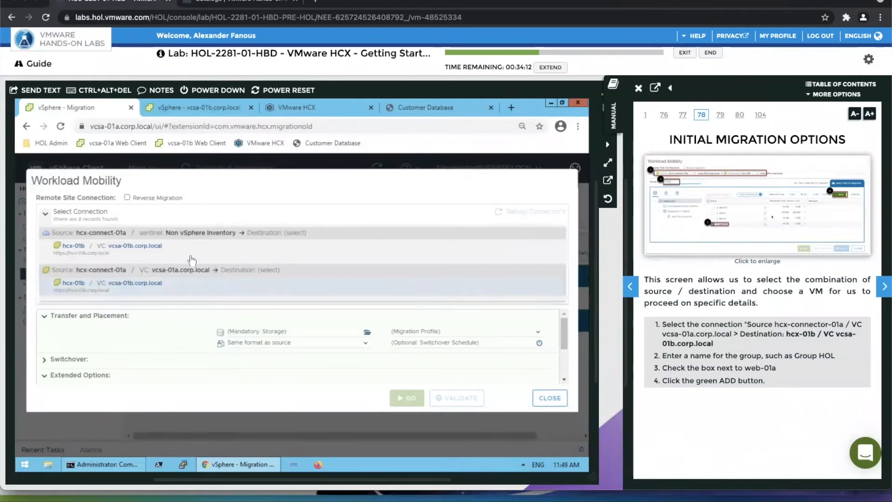
{"action": "left_click", "coordinate": [189, 292]}
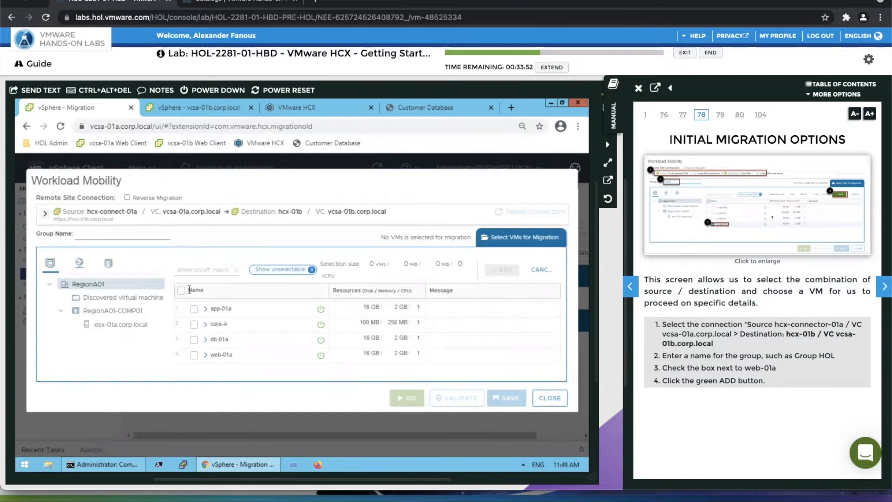
- Add the web-01a VM to the migration and name the group HOL-1
{"action": "left_click", "coordinate": [194, 357]}
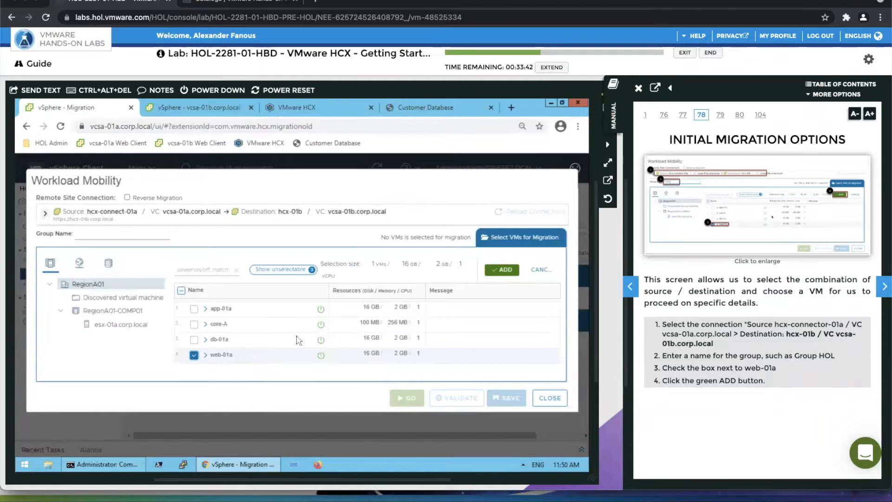
{"action": "left_click", "coordinate": [508, 272]}
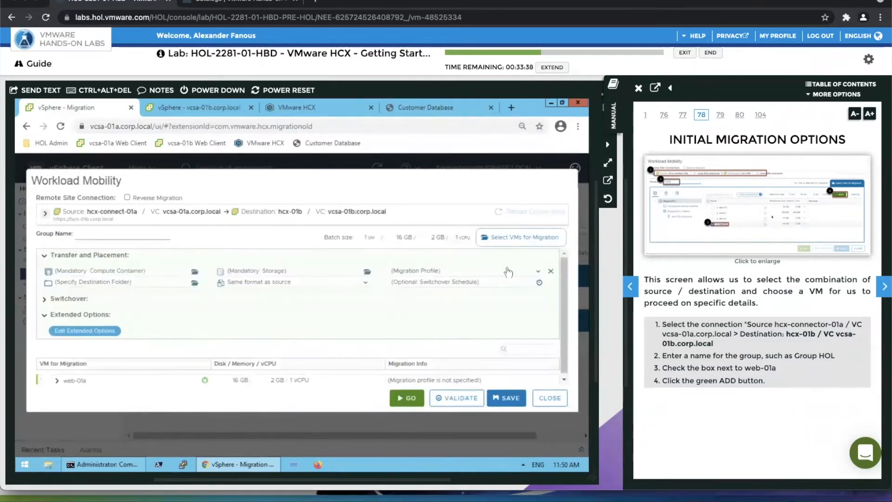
{"action": "left_click", "coordinate": [122, 232]}
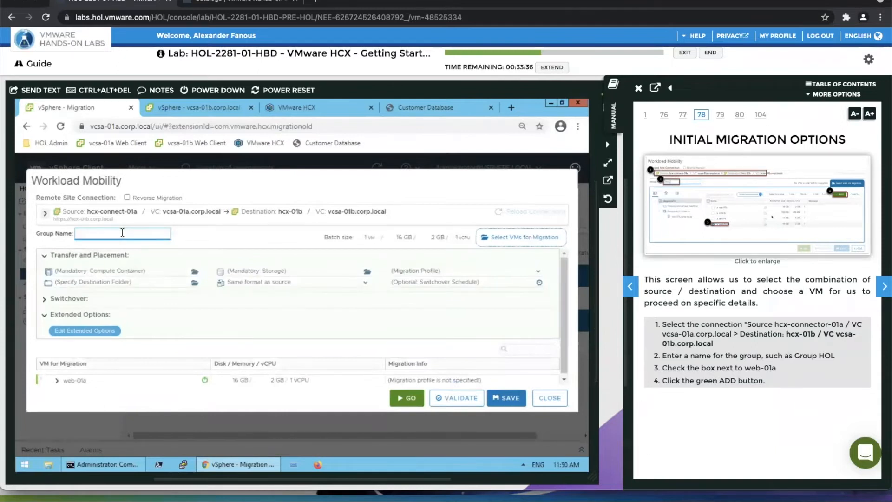
{"action": "type", "text": "HOL-1"}
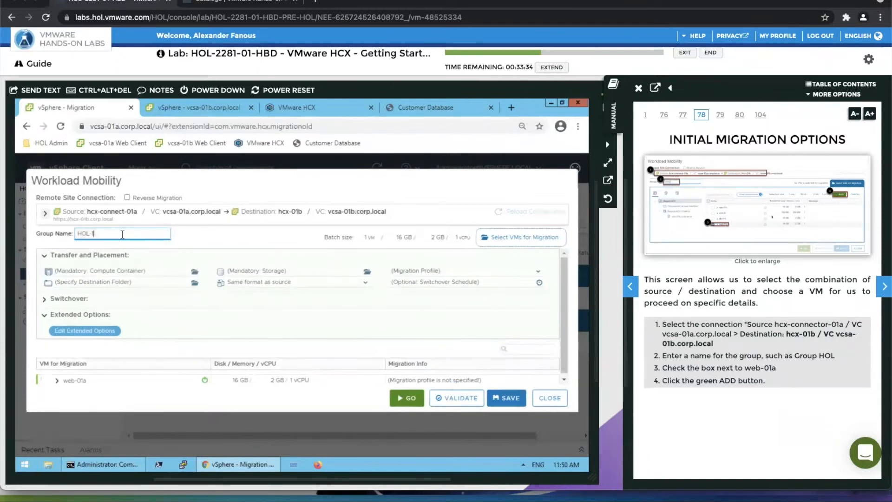
- Set the destination compute container to esx-01b.corp.local and the destination folder to Discovered virtual machine
{"action": "left_click", "coordinate": [108, 274]}
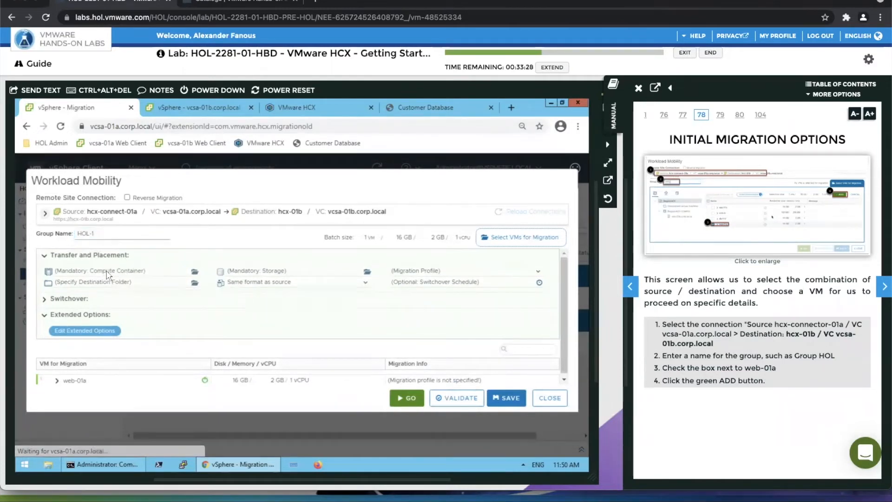
{"action": "left_click", "coordinate": [263, 266]}
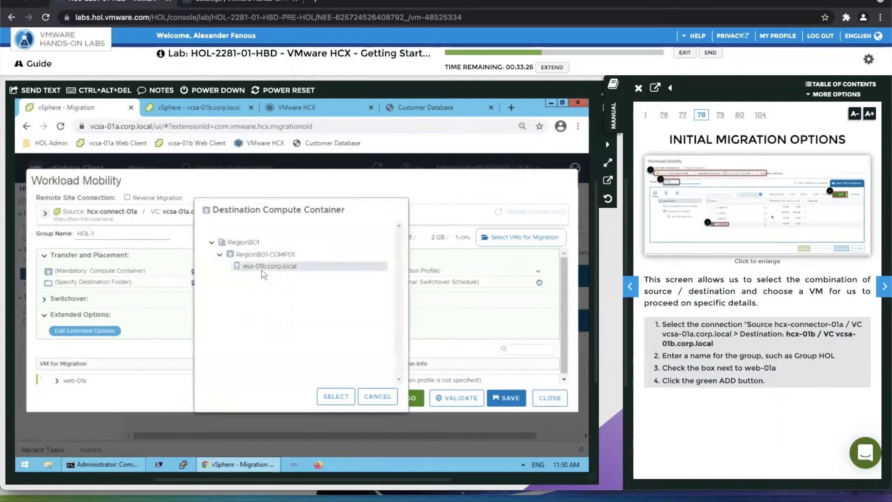
{"action": "left_click", "coordinate": [331, 397]}
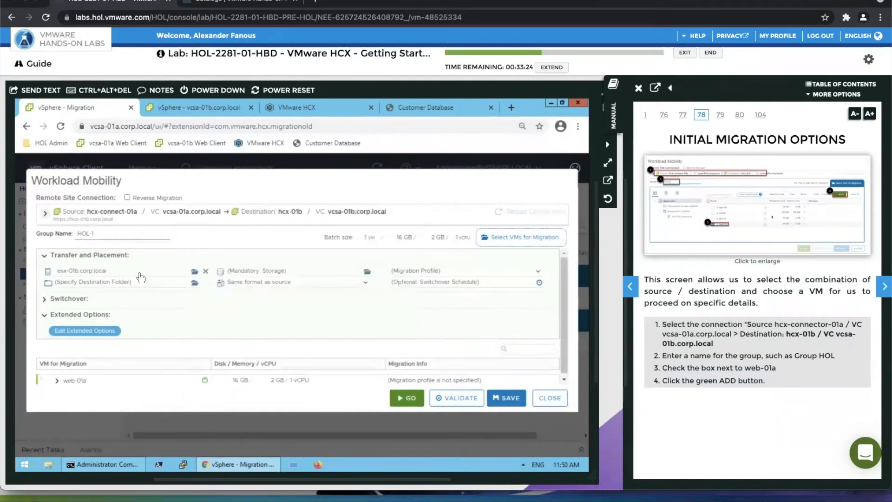
{"action": "left_click", "coordinate": [136, 284]}
{"action": "left_click", "coordinate": [275, 253]}
{"action": "left_click", "coordinate": [336, 398]}
- Choose HCX-Datastore-B as the destination storage and set the disk format to Thin Provision
{"action": "left_click", "coordinate": [256, 273]}
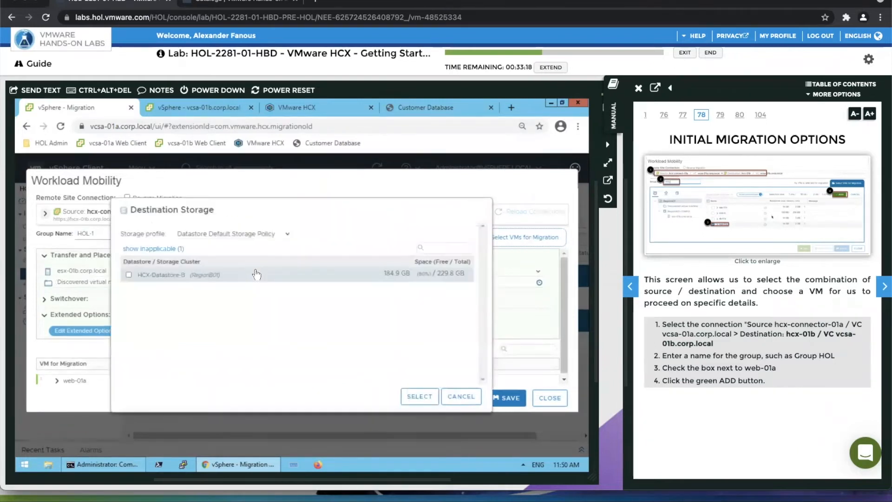
{"action": "left_click", "coordinate": [128, 275]}
{"action": "left_click", "coordinate": [418, 396]}
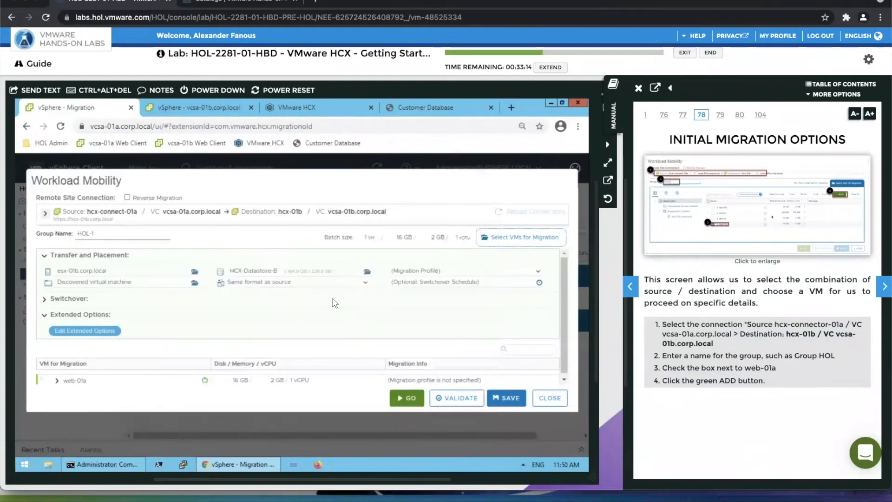
{"action": "left_click", "coordinate": [300, 284]}
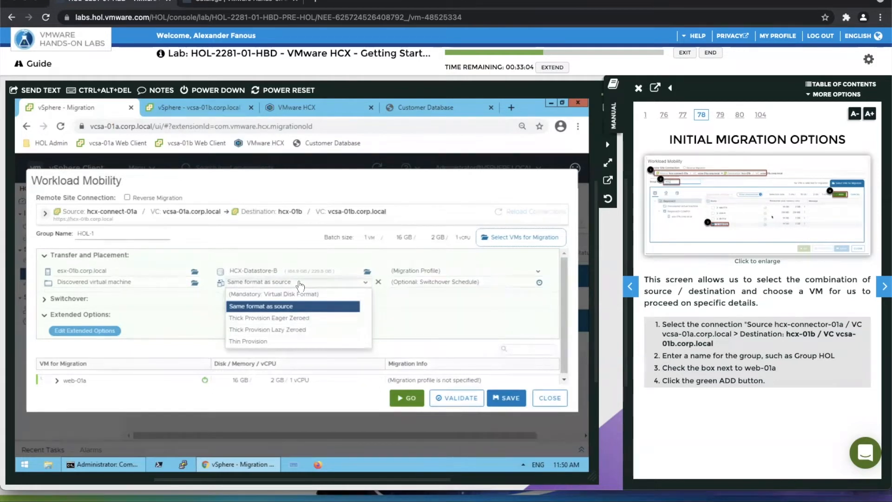
{"action": "left_click", "coordinate": [262, 343]}
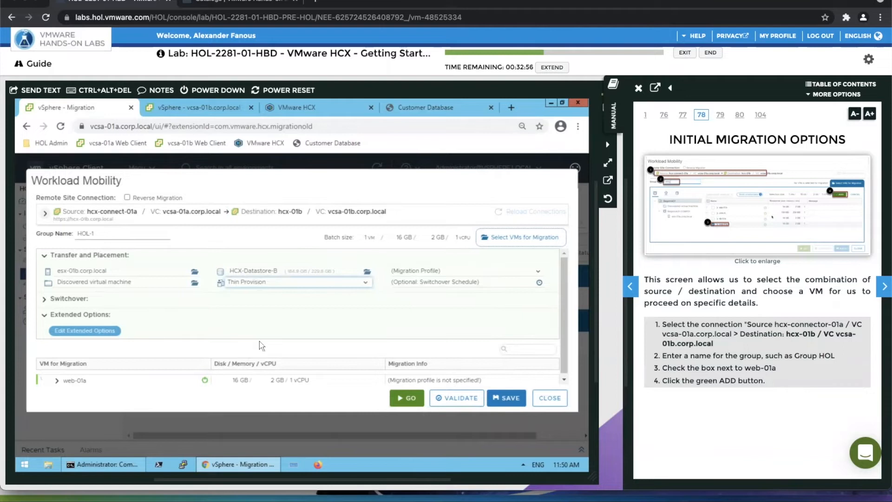
- Set the migration profile to vMotion and look at the optional switchover schedule without applying one
{"action": "left_click", "coordinate": [402, 276]}
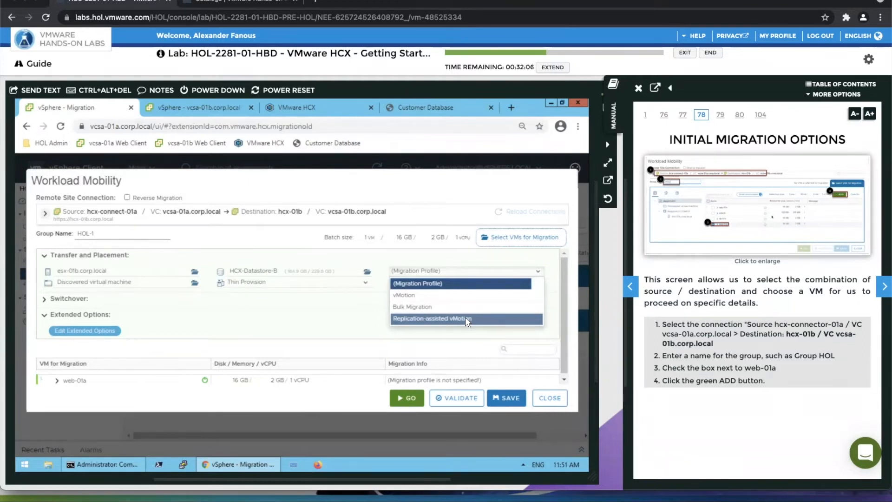
{"action": "left_click", "coordinate": [423, 297]}
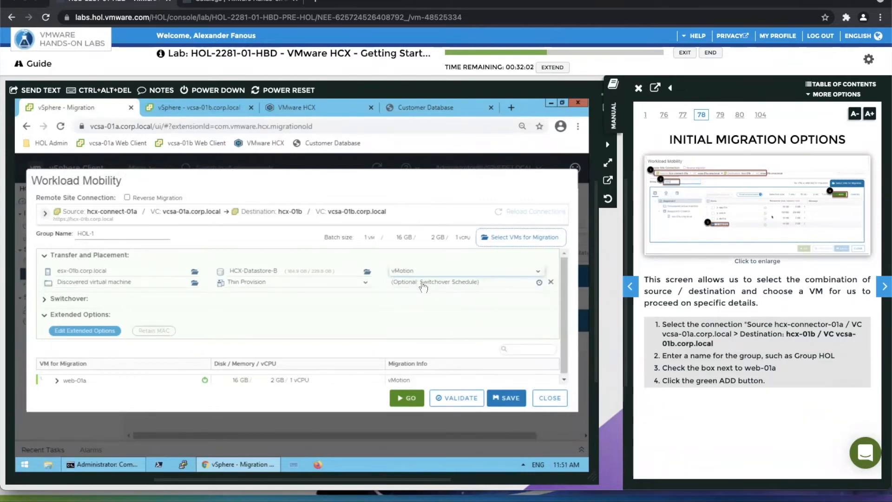
{"action": "left_click", "coordinate": [423, 284]}
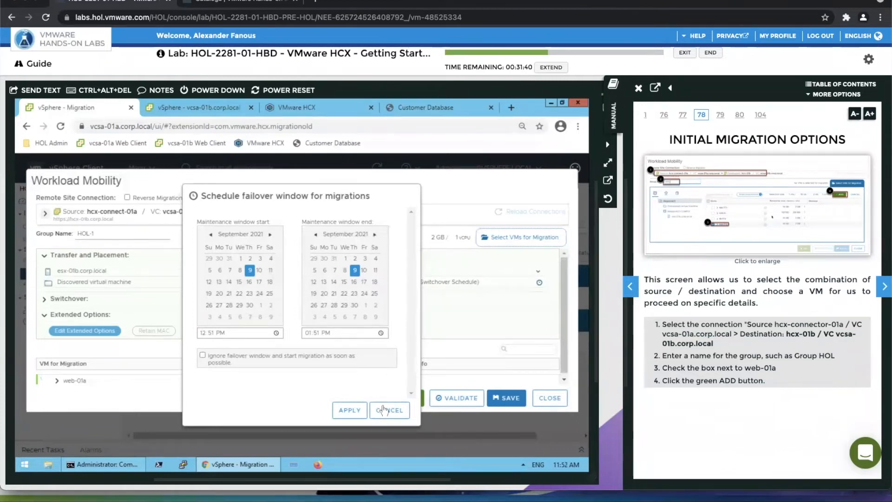
{"action": "left_click", "coordinate": [383, 410]}
- Review web-01a's network mapping, validate the HOL-1 migration group, and start the migration
{"action": "scroll", "coordinate": [326, 330], "scroll_direction": "down", "scroll_amount": 1}
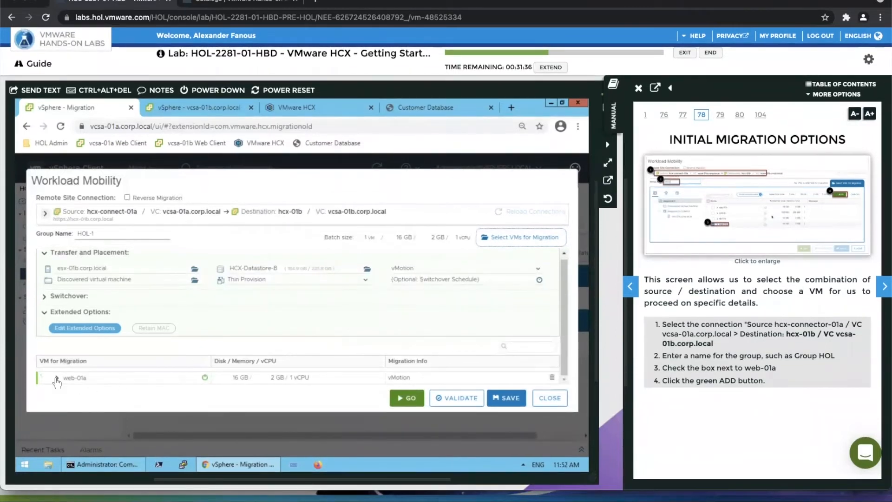
{"action": "left_click", "coordinate": [57, 378]}
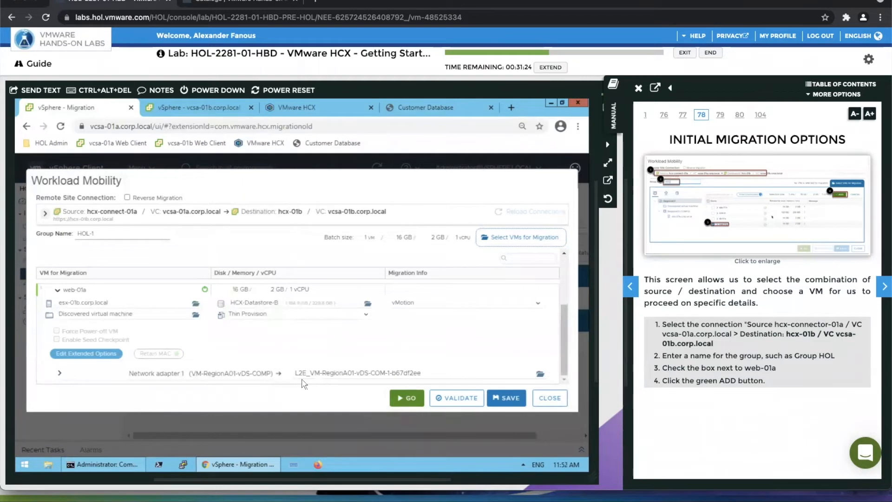
{"action": "left_click", "coordinate": [442, 398]}
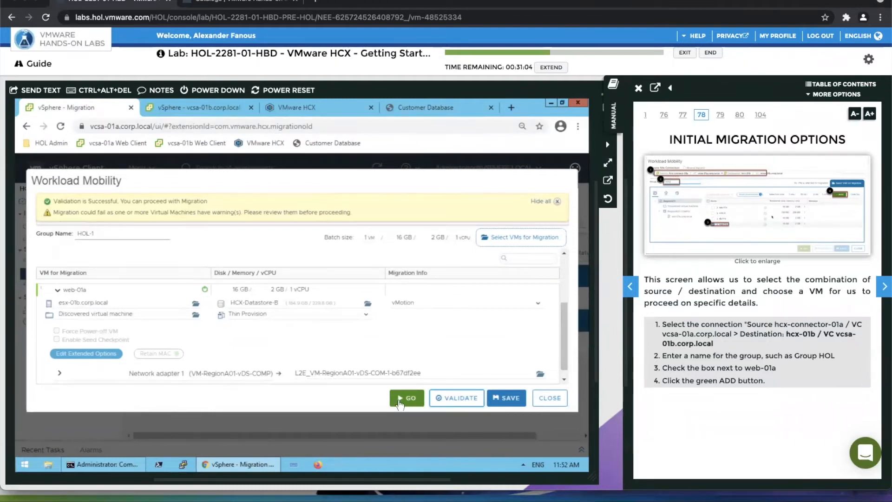
{"action": "left_click", "coordinate": [400, 401]}
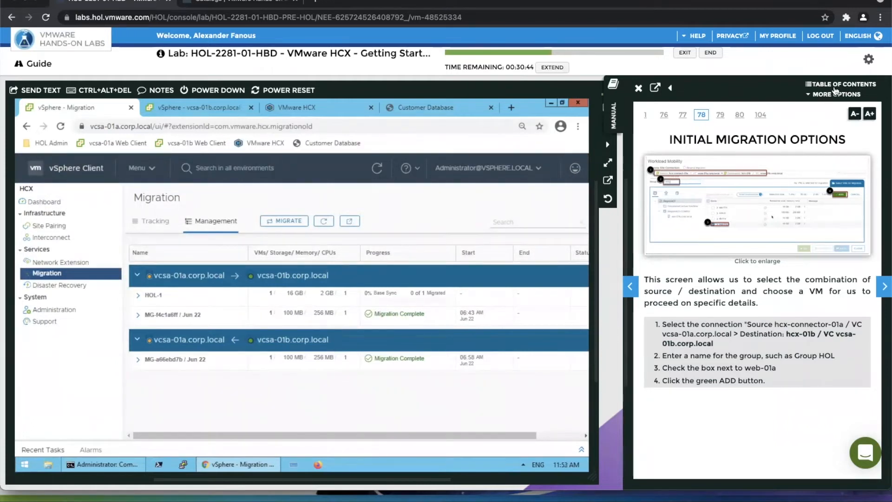
- Go to Site Pairing Options under HCX Site Pairing in Module 1 of the manual and launch its interactive simulation
{"action": "left_click", "coordinate": [832, 83]}
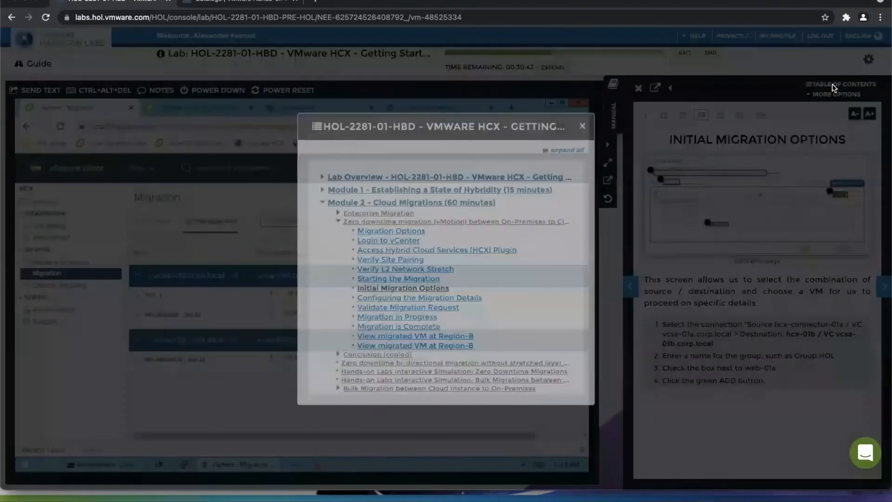
{"action": "left_click", "coordinate": [322, 190]}
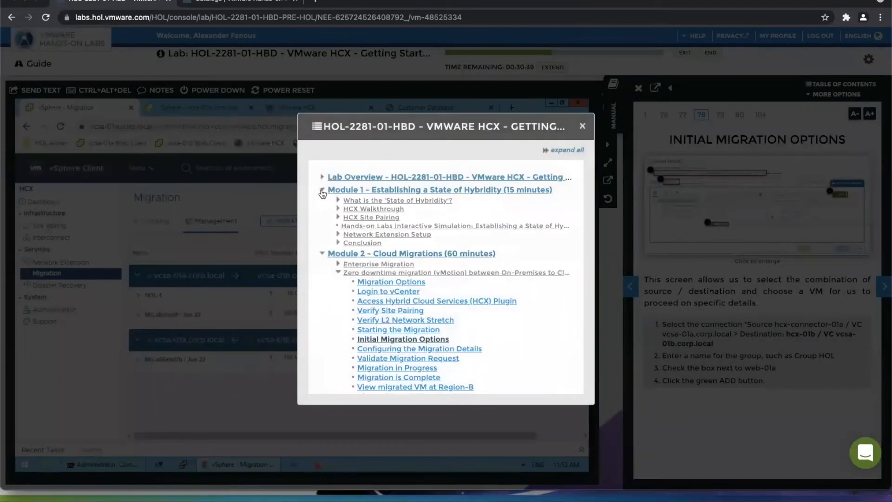
{"action": "left_click", "coordinate": [371, 220]}
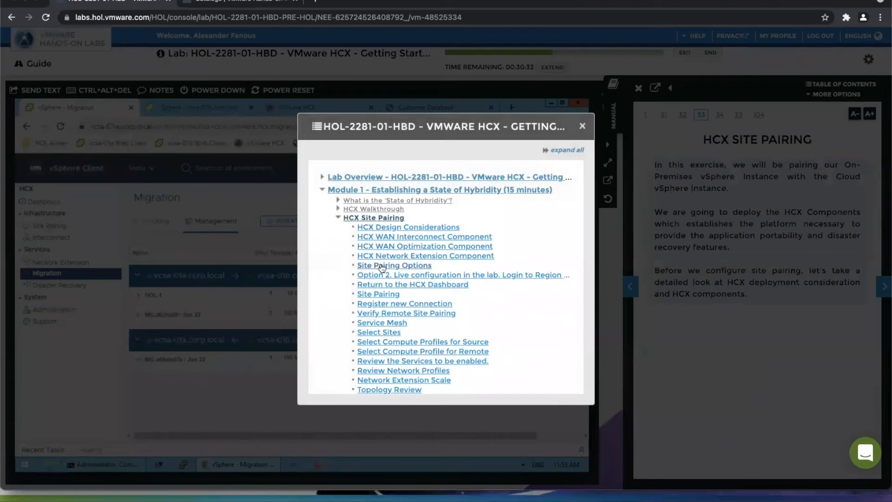
{"action": "left_click", "coordinate": [388, 265]}
{"action": "left_click", "coordinate": [582, 126]}
{"action": "left_click", "coordinate": [699, 351]}
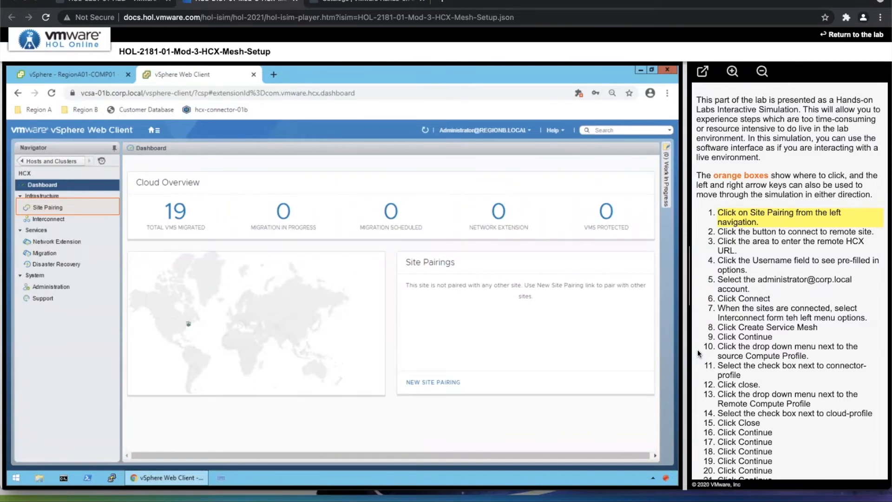
- Pair with the remote site hcx-cloud-01a.corp.local in the simulation, using the saved corp.local administrator account
{"action": "left_click", "coordinate": [55, 207]}
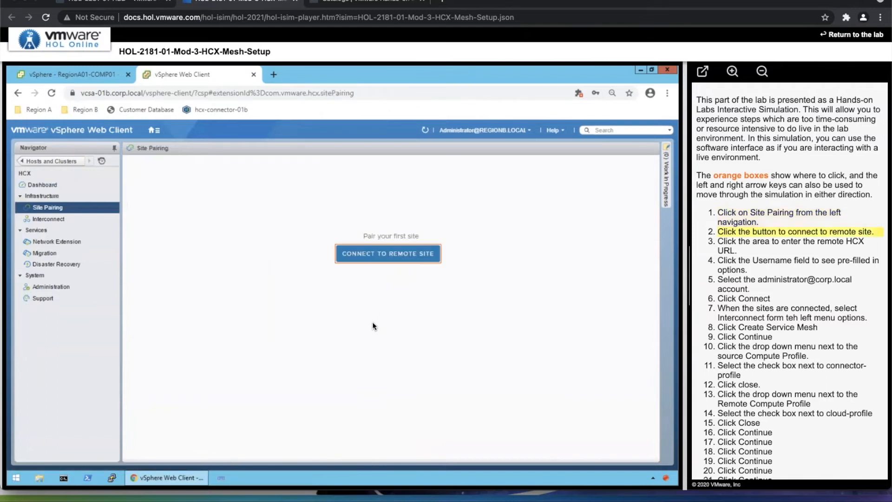
{"action": "left_click", "coordinate": [375, 258]}
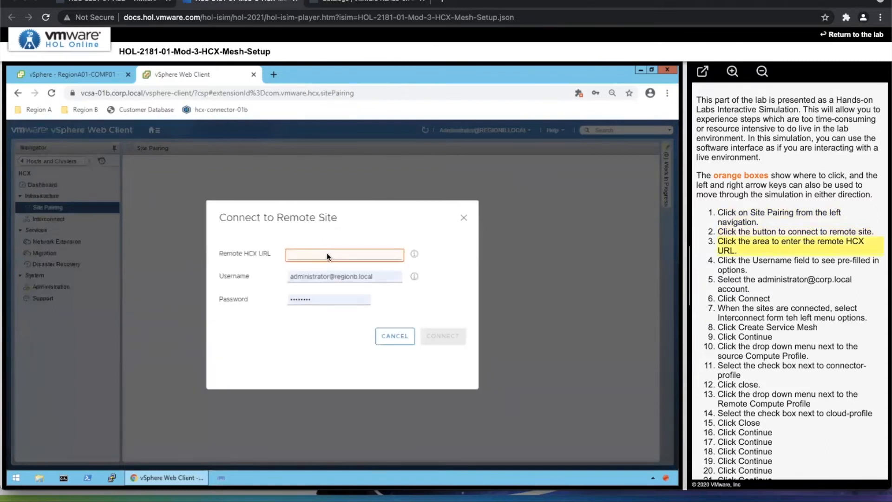
{"action": "left_click", "coordinate": [327, 253]}
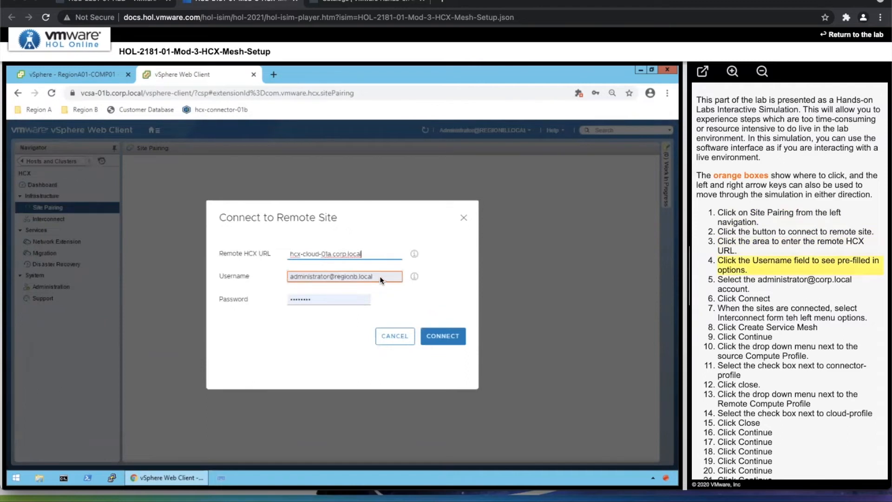
{"action": "left_click", "coordinate": [380, 277]}
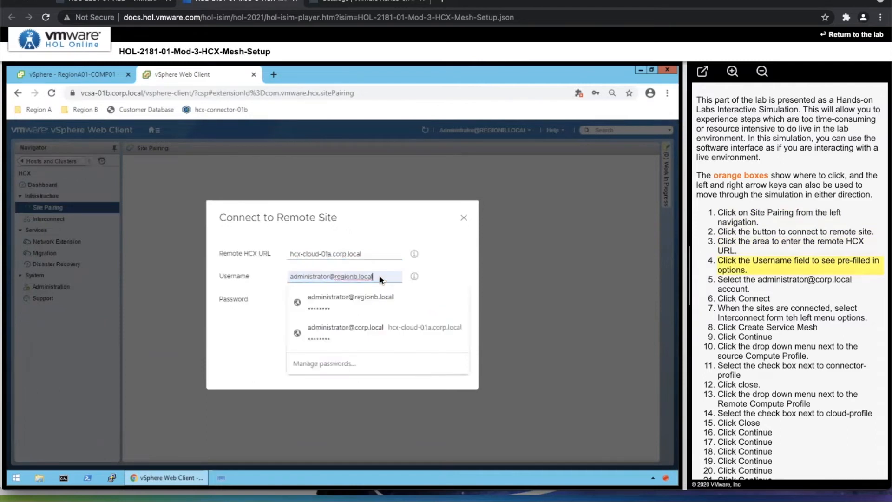
{"action": "left_click", "coordinate": [358, 331]}
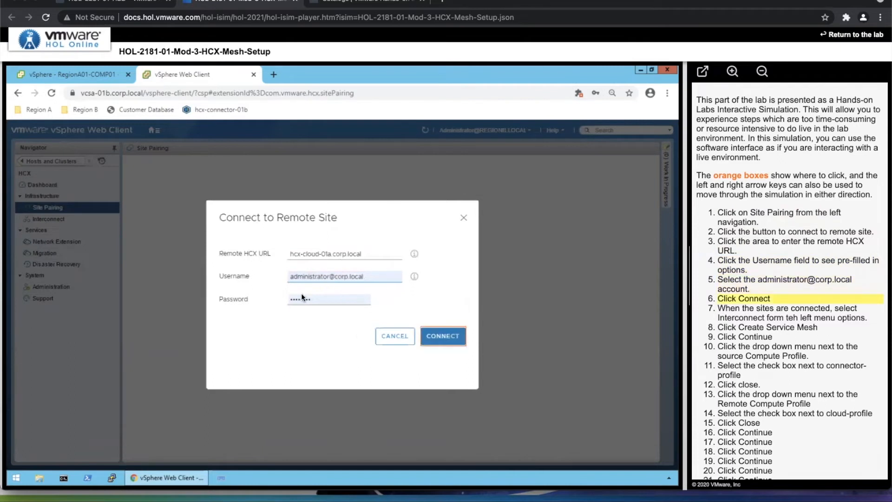
{"action": "left_click", "coordinate": [463, 343]}
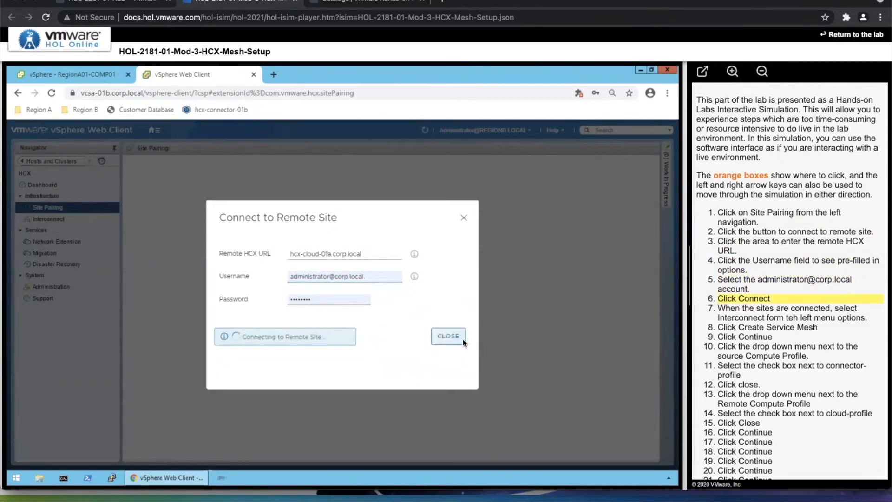
{"action": "left_click", "coordinate": [463, 341]}
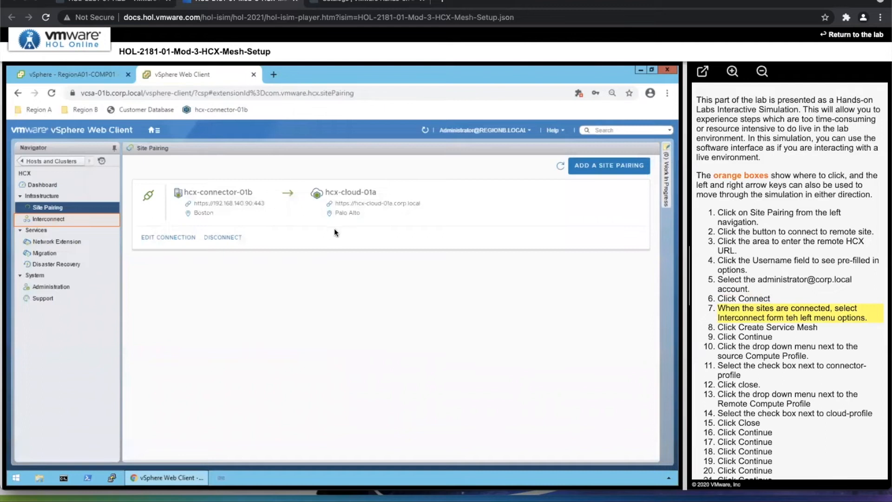
- Start a new service mesh under Interconnect between the paired sites hcx-connector-01b and hcx-cloud-01a
{"action": "left_click", "coordinate": [74, 222]}
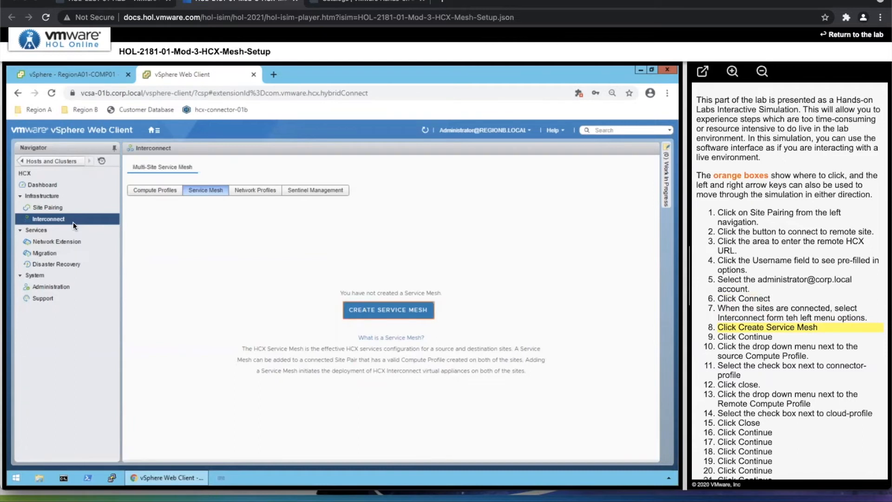
{"action": "left_click", "coordinate": [397, 310]}
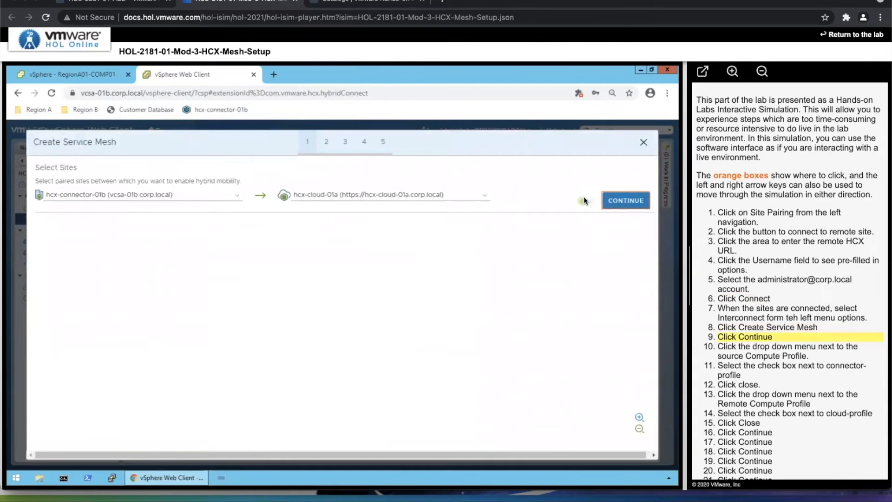
{"action": "left_click", "coordinate": [625, 203]}
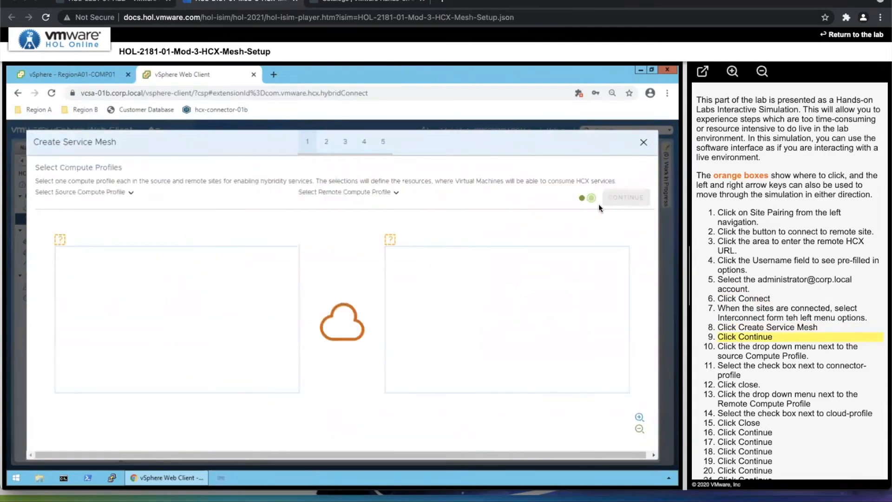
- Use connector-profile as the service mesh's source compute profile and cloud-profile as its remote compute profile
{"action": "left_click", "coordinate": [131, 192]}
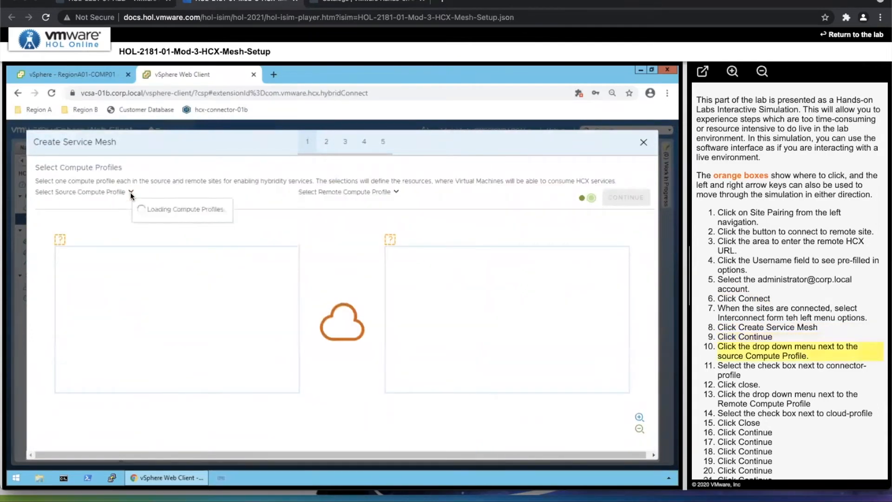
{"action": "left_click", "coordinate": [152, 220]}
{"action": "left_click", "coordinate": [188, 241]}
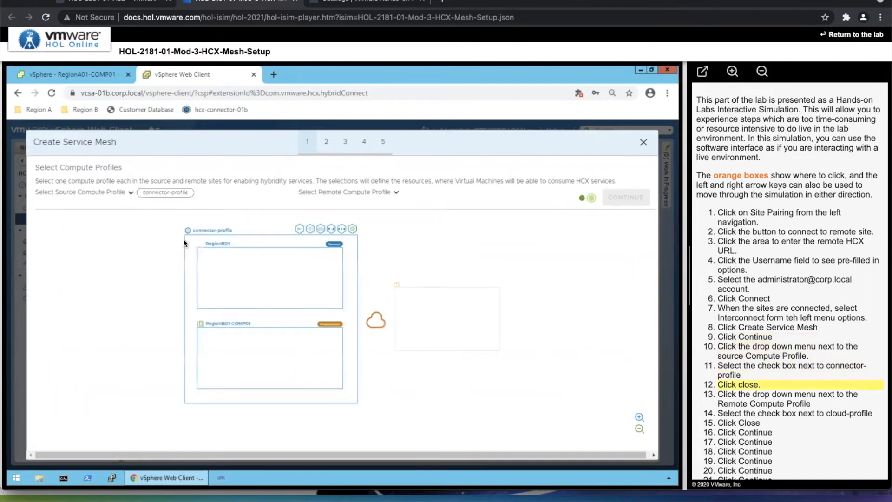
{"action": "left_click", "coordinate": [397, 192]}
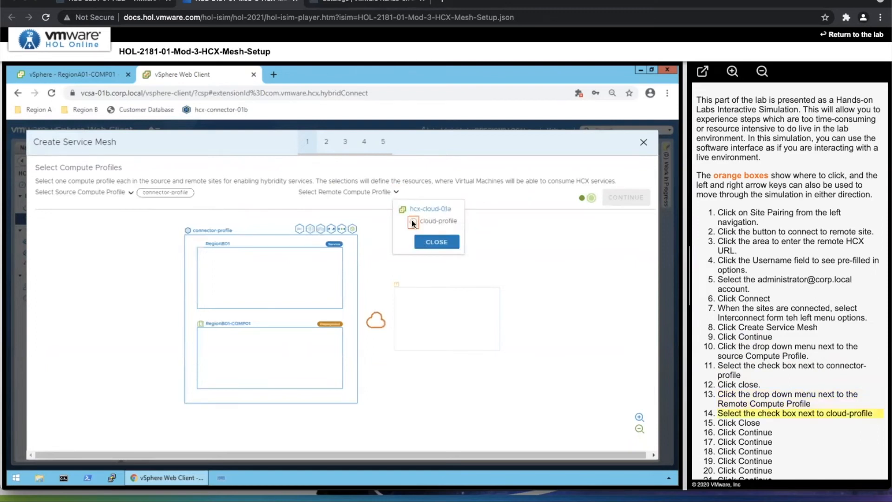
{"action": "left_click", "coordinate": [413, 222]}
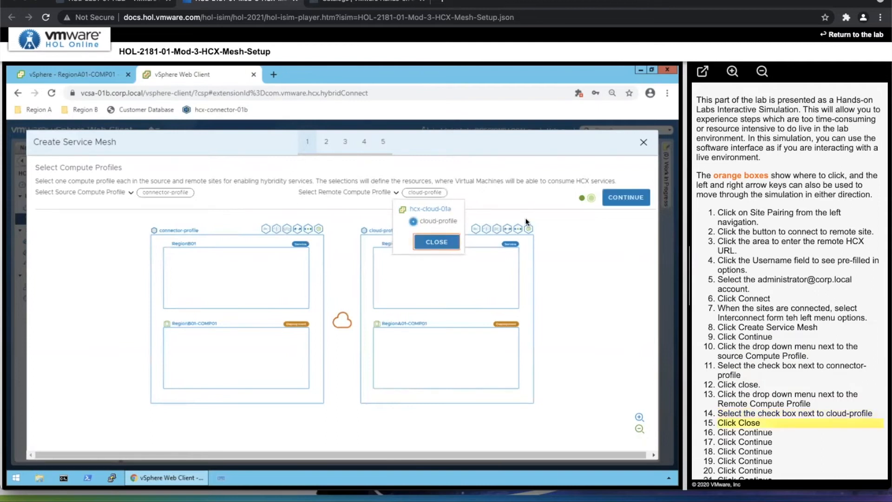
{"action": "left_click", "coordinate": [426, 241]}
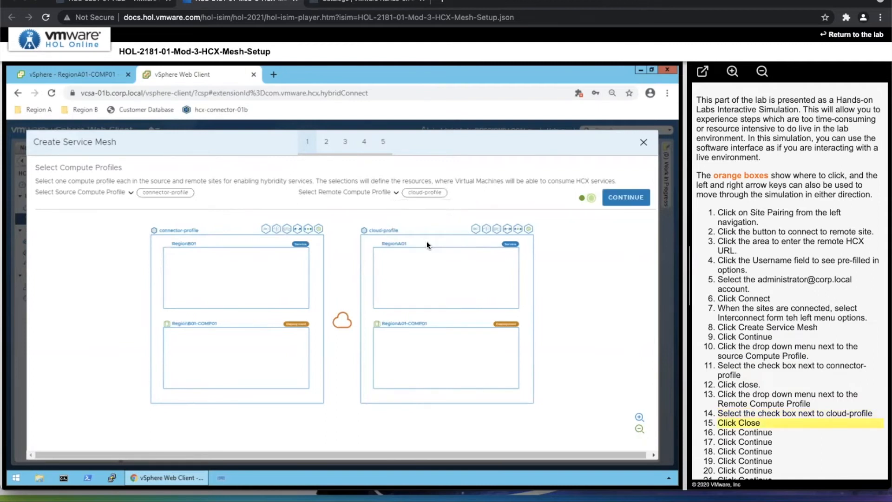
{"action": "left_click", "coordinate": [625, 199]}
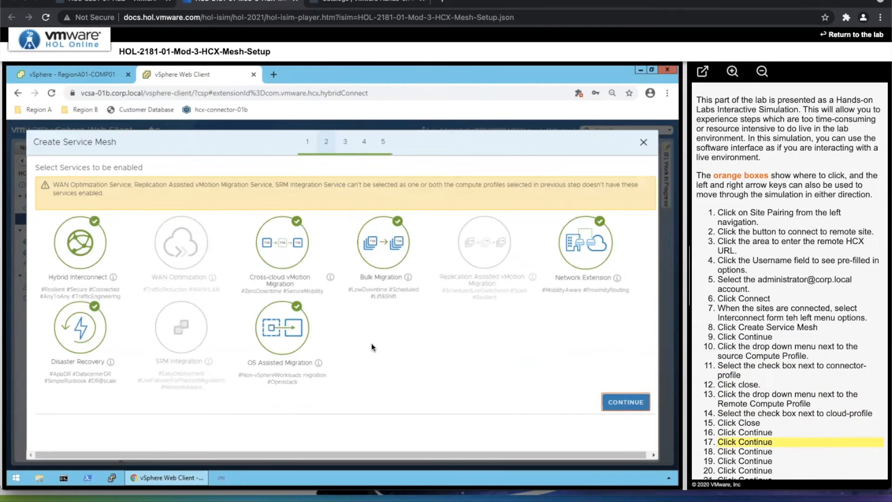
- Accept the default services, uplink network profiles, network extension appliance scale and traffic engineering settings for the service mesh
{"action": "left_click", "coordinate": [612, 406]}
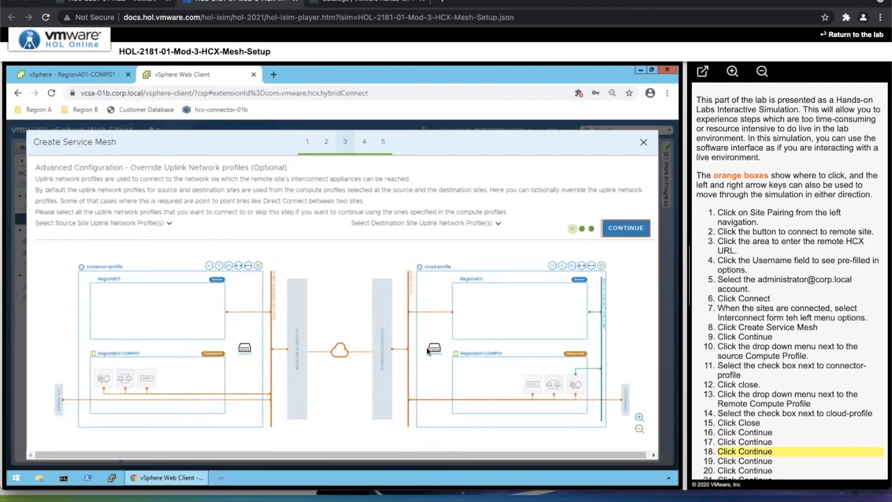
{"action": "left_click", "coordinate": [623, 233]}
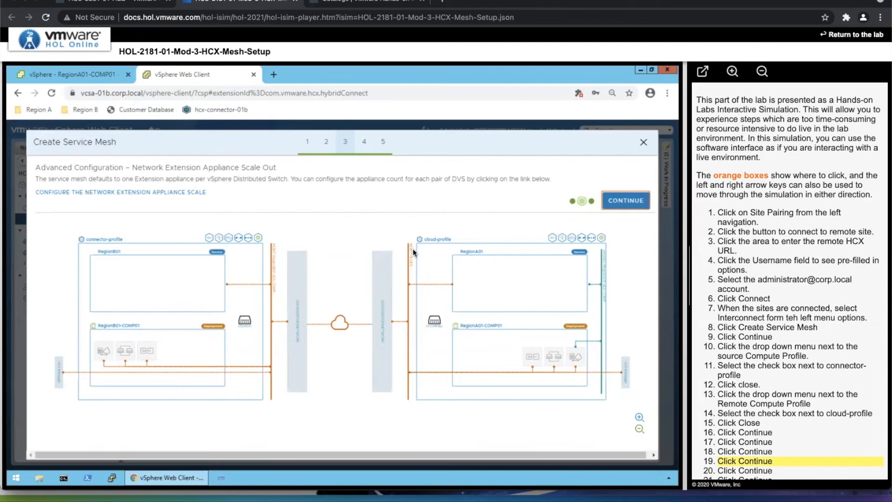
{"action": "left_click", "coordinate": [631, 202]}
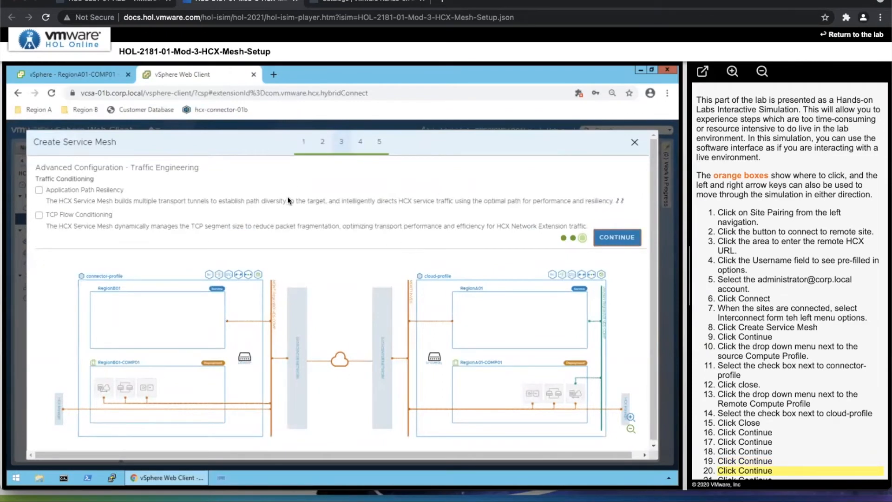
{"action": "left_click", "coordinate": [623, 238]}
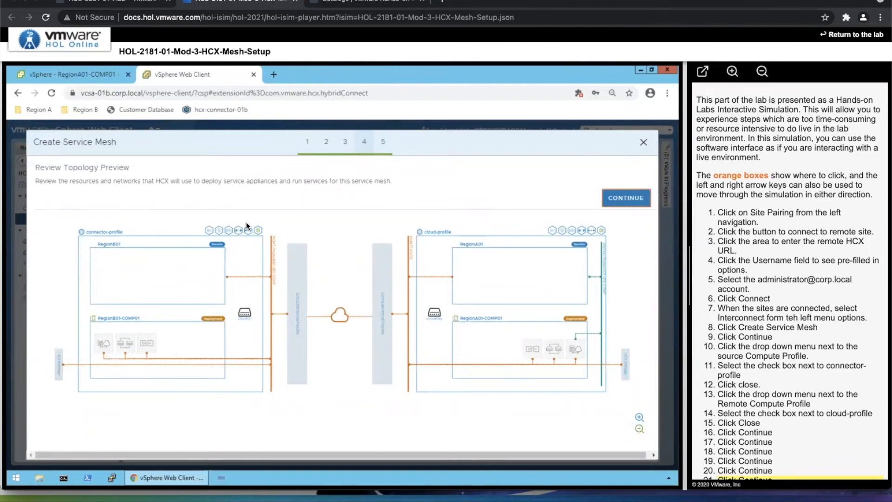
- Accept the topology preview, name the service mesh HOL-1, and create it
{"action": "left_click", "coordinate": [608, 203]}
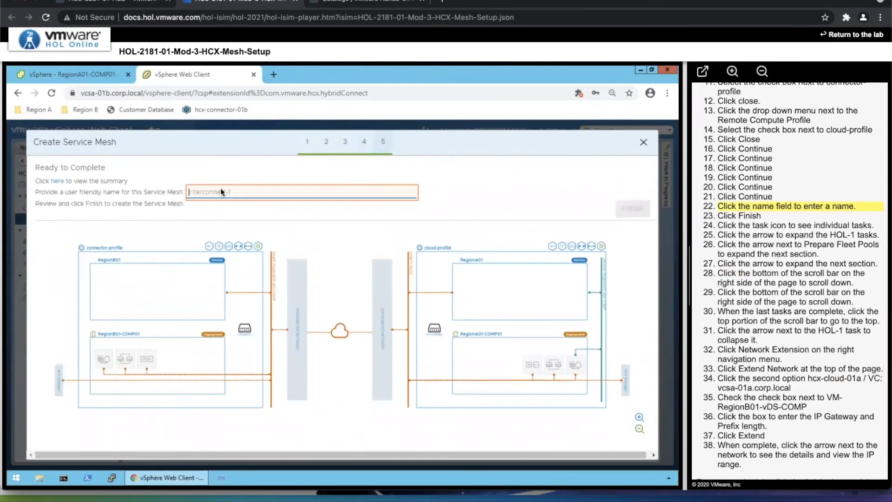
{"action": "type", "text": "HOL-1"}
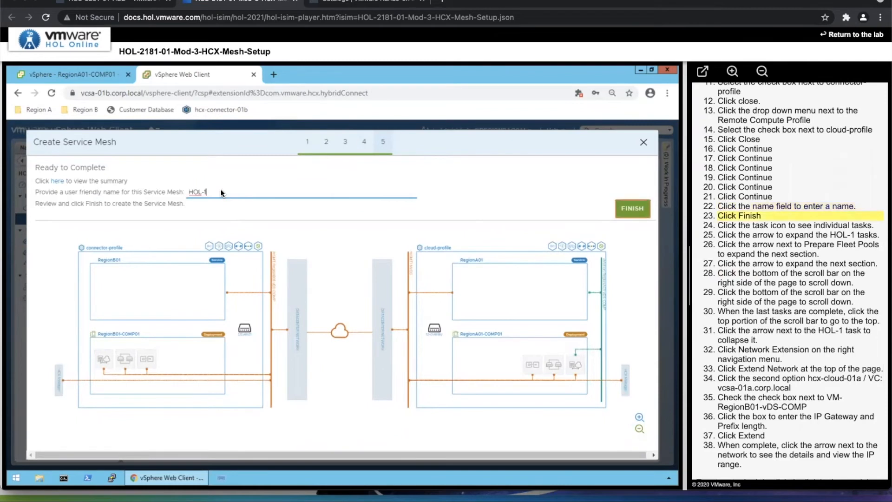
{"action": "left_click", "coordinate": [642, 209]}
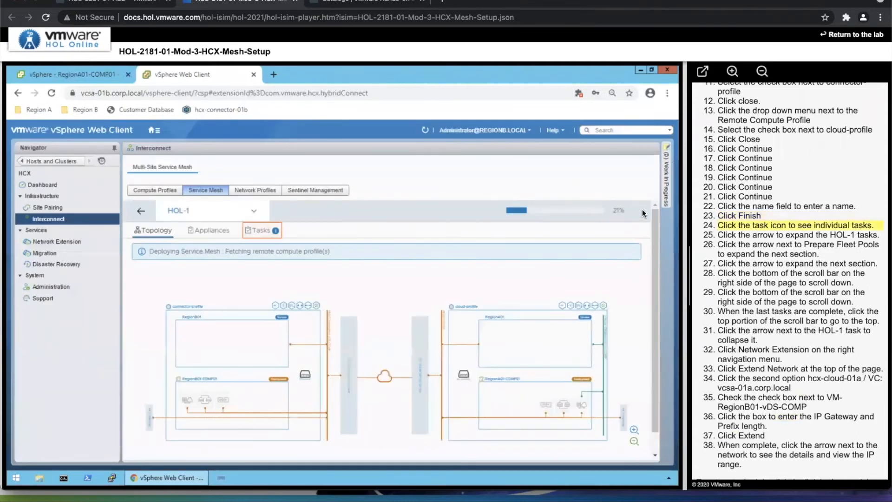
- Examine HOL-1's deployment tasks, including the Prepare Fleet Pools and Appliance(s) Deployment Job sub-workflows, then collapse the list
{"action": "left_click", "coordinate": [251, 229]}
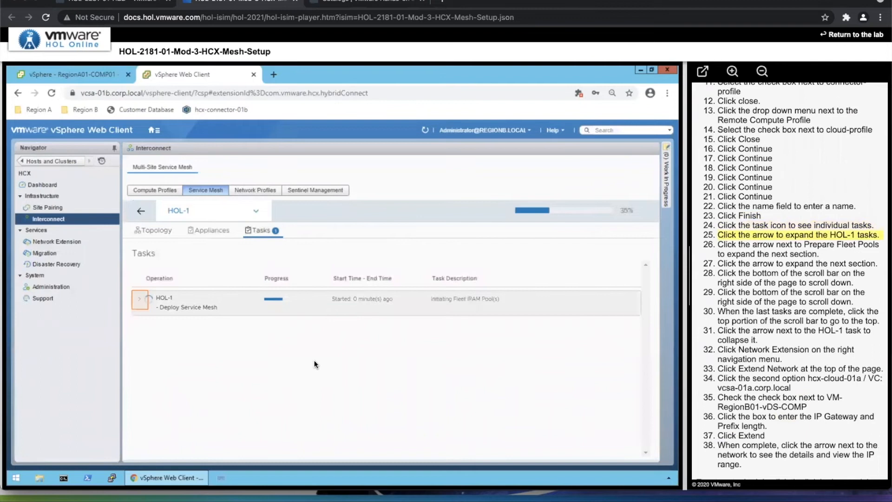
{"action": "left_click", "coordinate": [140, 299]}
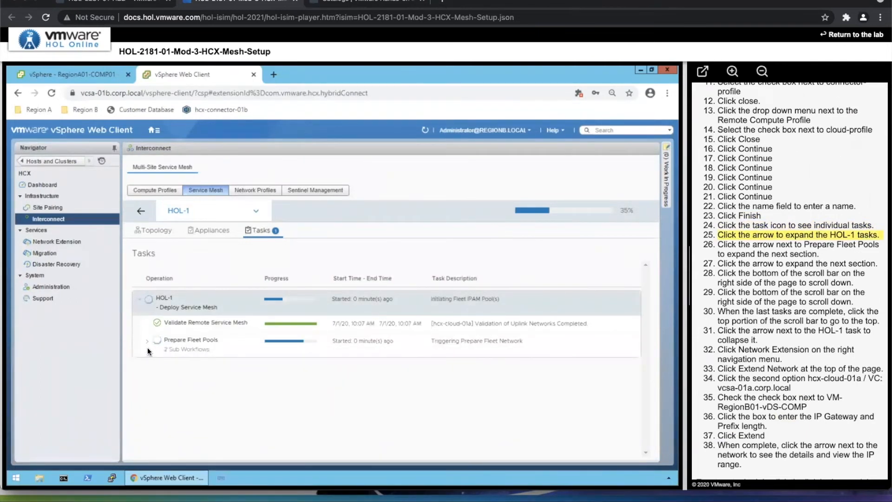
{"action": "left_click", "coordinate": [147, 342]}
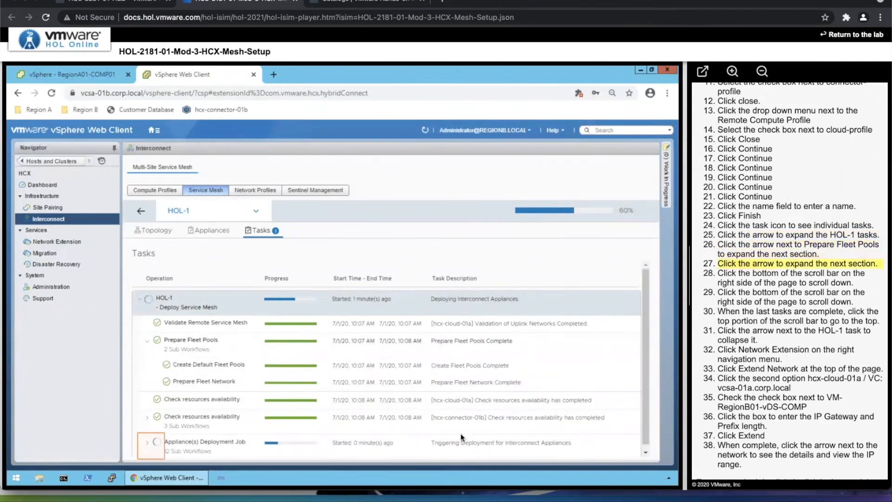
{"action": "left_click", "coordinate": [156, 442]}
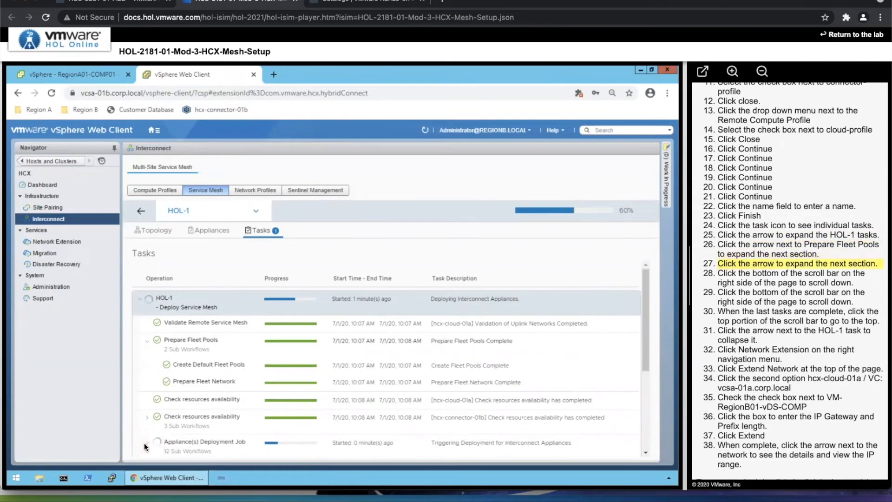
{"action": "left_click", "coordinate": [643, 365]}
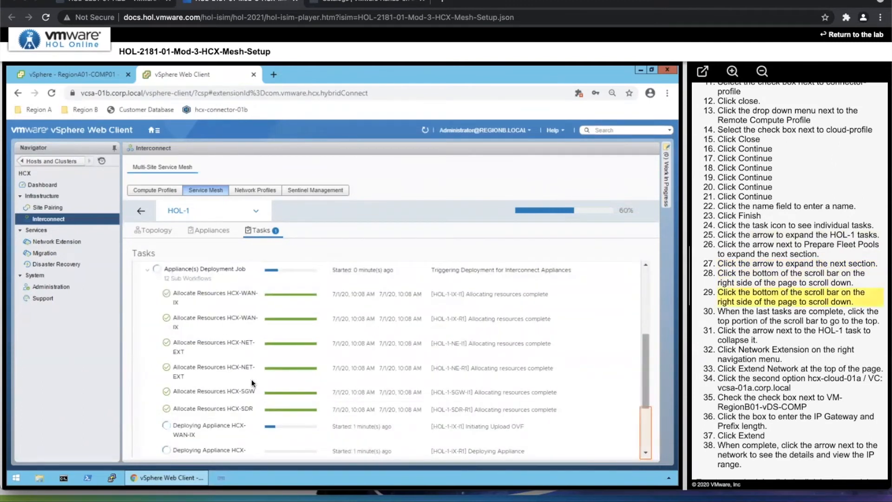
{"action": "left_click", "coordinate": [647, 420]}
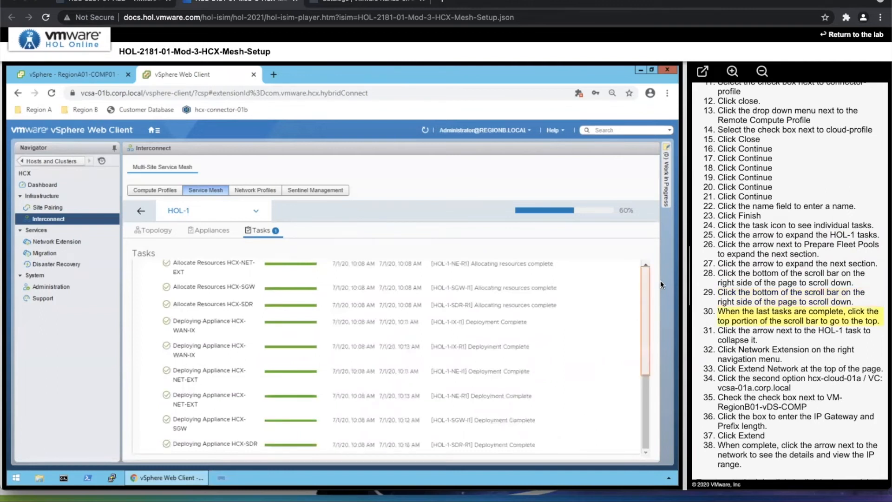
{"action": "left_click", "coordinate": [646, 274]}
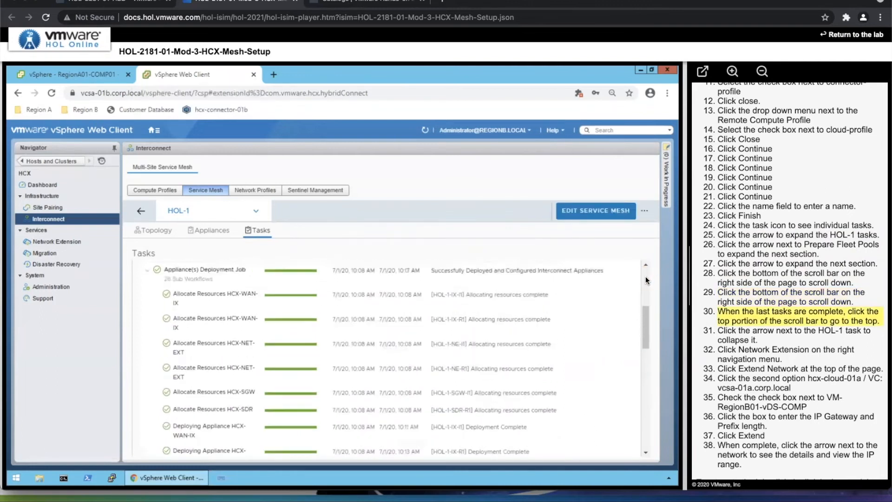
{"action": "left_click", "coordinate": [645, 276]}
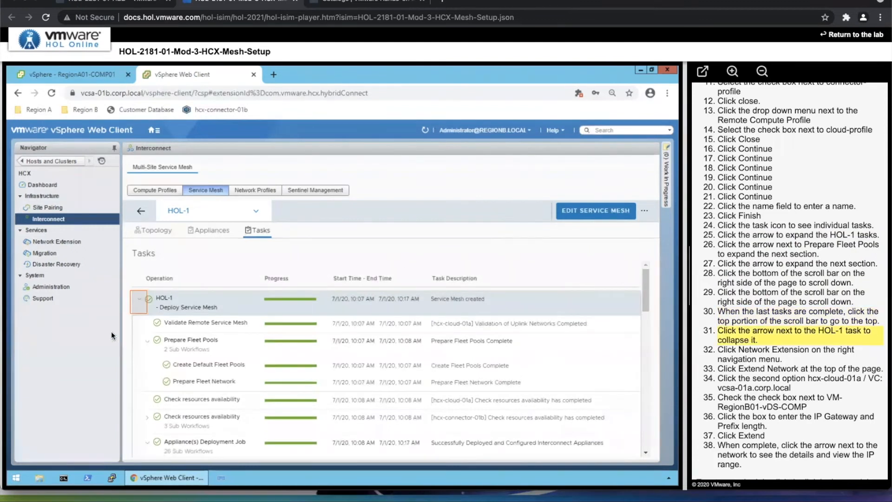
{"action": "left_click", "coordinate": [138, 297]}
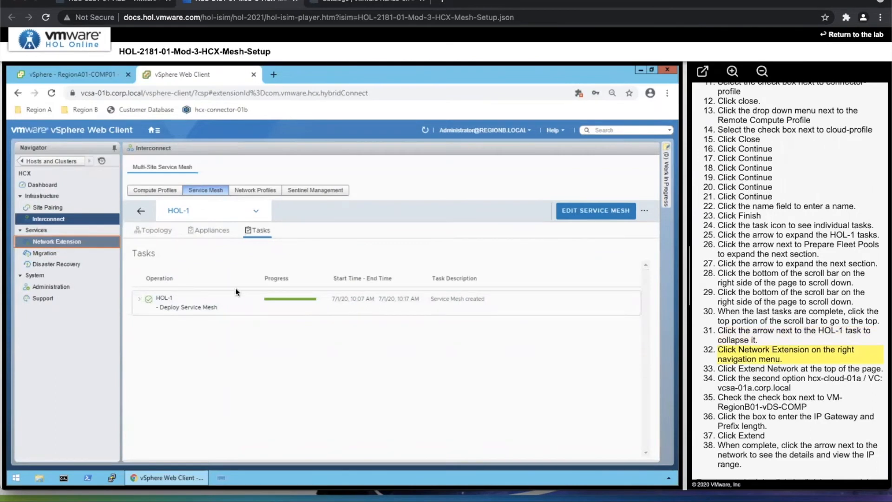
- Begin extending a network, using hcx-cloud-01a / VC: vcsa-01a.corp.local as the destination connection
{"action": "left_click", "coordinate": [73, 243]}
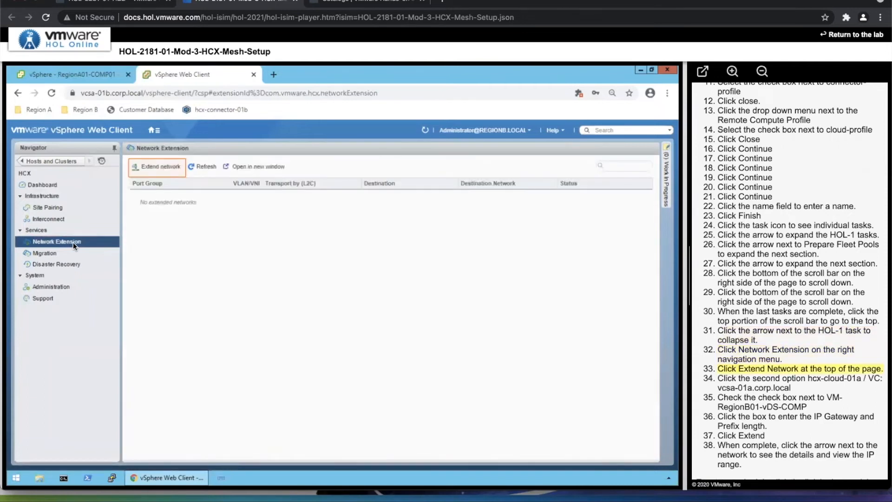
{"action": "left_click", "coordinate": [163, 169]}
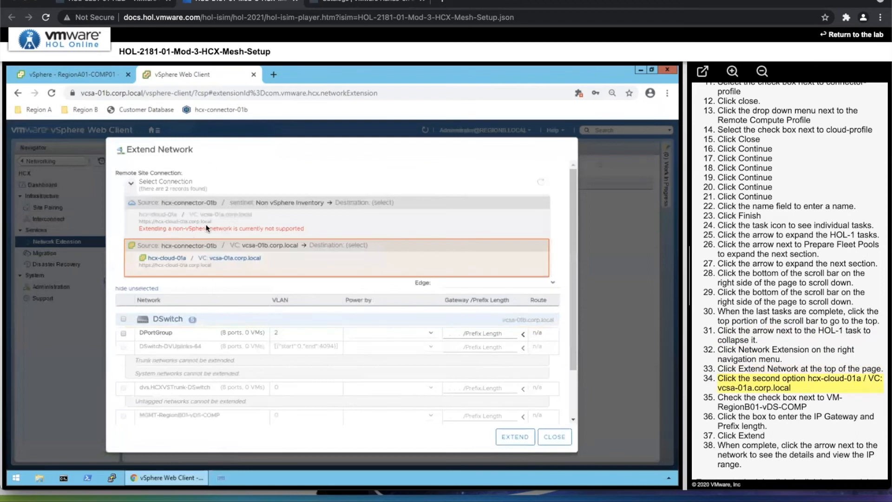
{"action": "left_click", "coordinate": [220, 269]}
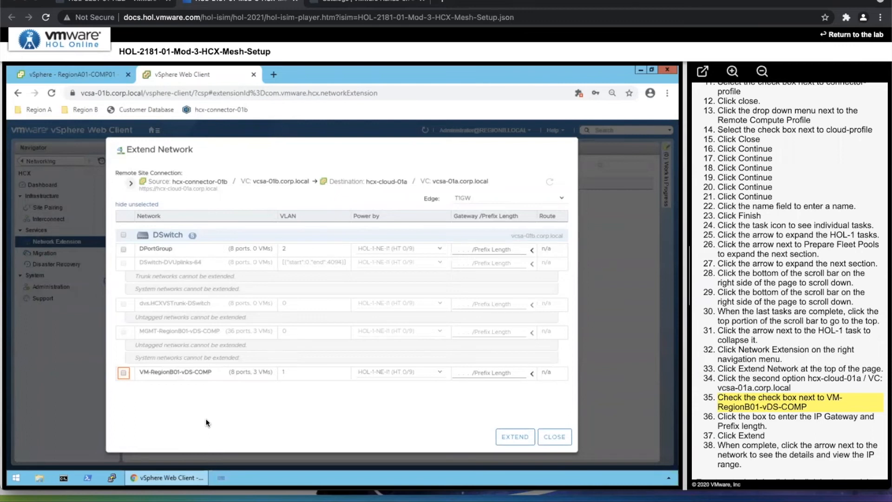
- Extend the VM-RegionB01-vDS-COMP network with gateway and prefix 192.168.151.1/24, and open the extended network's details
{"action": "left_click", "coordinate": [123, 372]}
{"action": "left_click", "coordinate": [468, 373]}
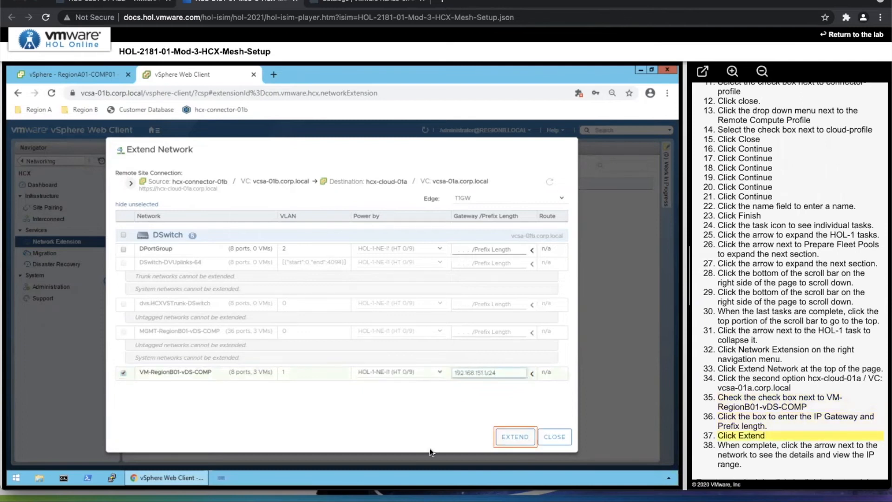
{"action": "left_click", "coordinate": [507, 442]}
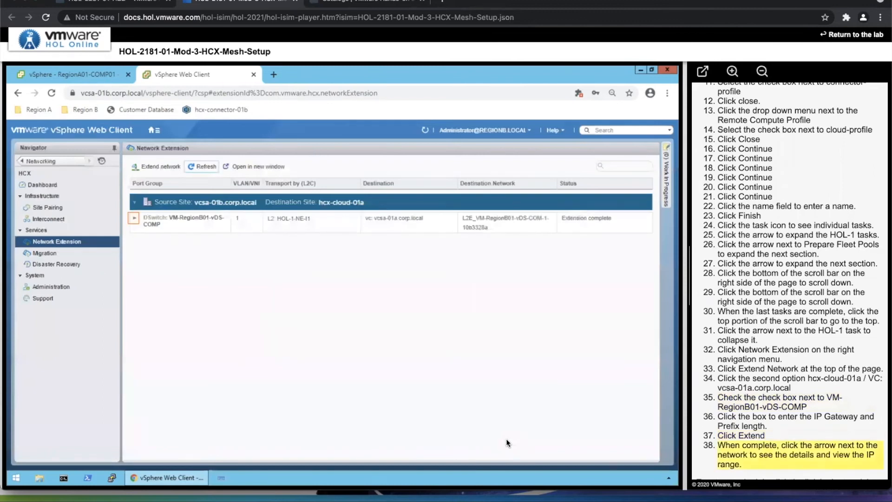
{"action": "left_click", "coordinate": [134, 217]}
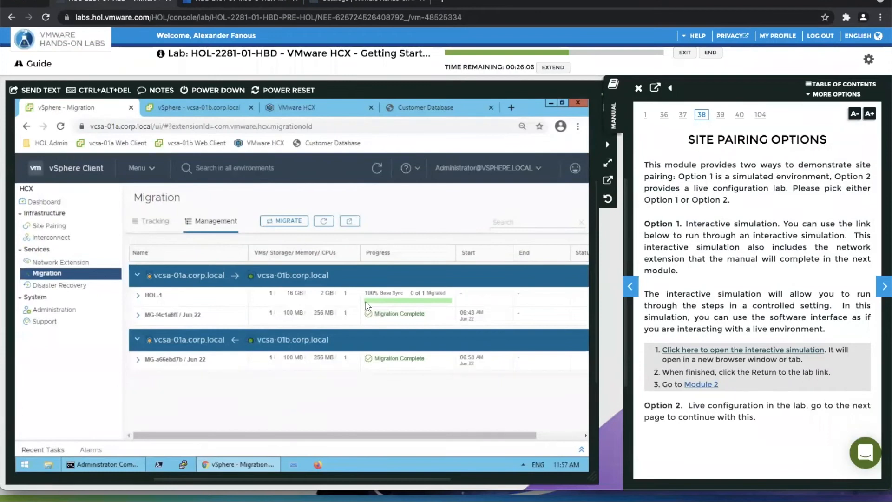
- Check web-01a's vMotion status and the group info for the HOL-1 migration in the live lab
{"action": "left_click_drag", "start_coordinate": [484, 437], "coordinate": [297, 428]}
{"action": "left_click", "coordinate": [137, 295]}
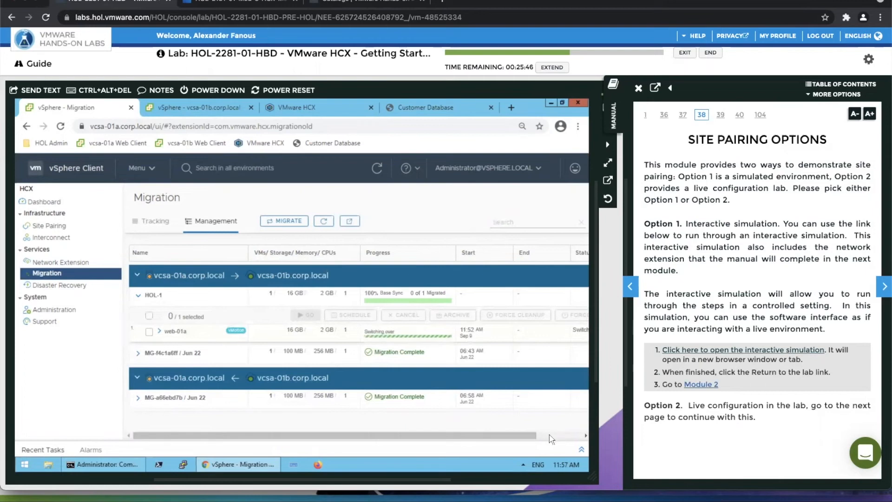
{"action": "left_click", "coordinate": [544, 436]}
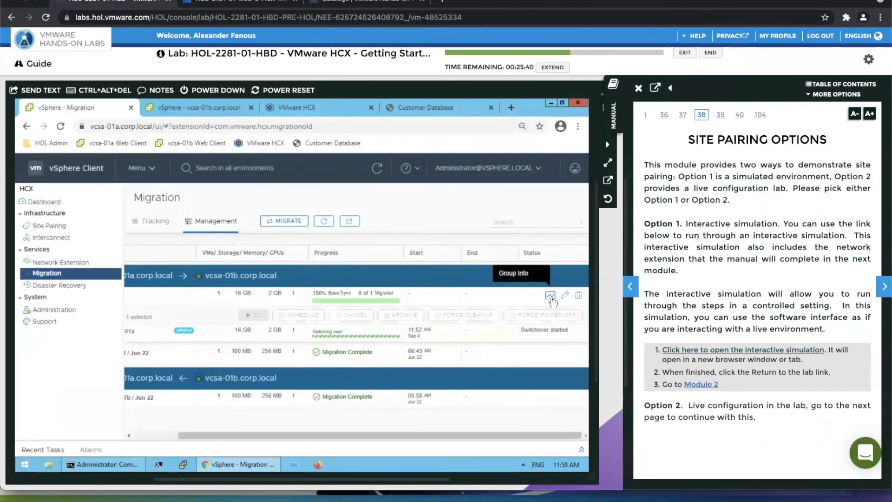
{"action": "left_click", "coordinate": [550, 296]}
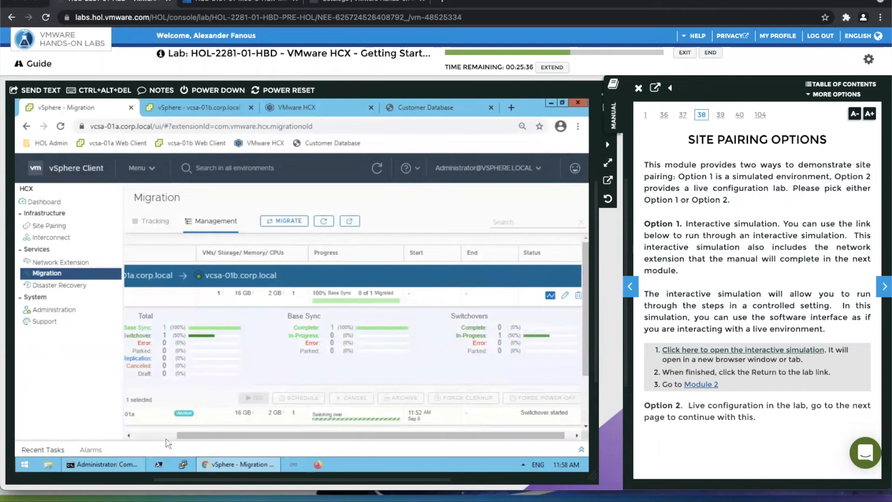
{"action": "left_click", "coordinate": [164, 437]}
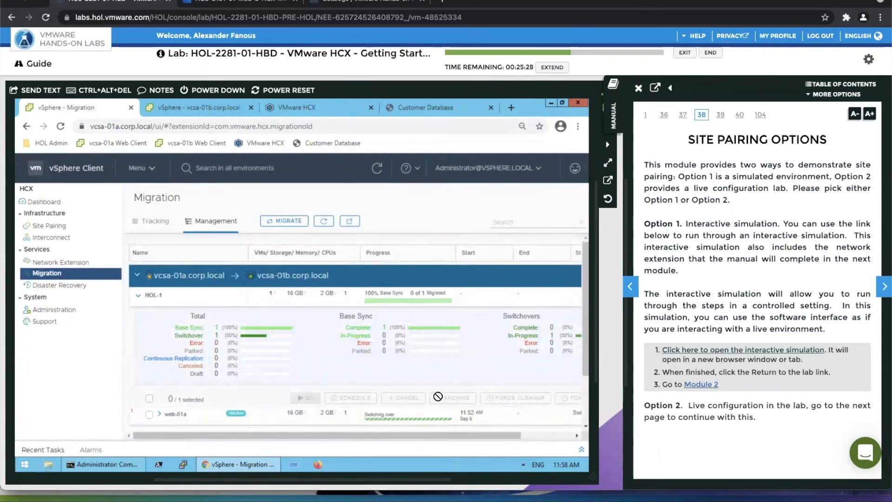
- Check web-01a's migration status in the HOL-1 group and stop the continuous ping to web-01a
{"action": "left_click_drag", "start_coordinate": [421, 440], "coordinate": [512, 439]}
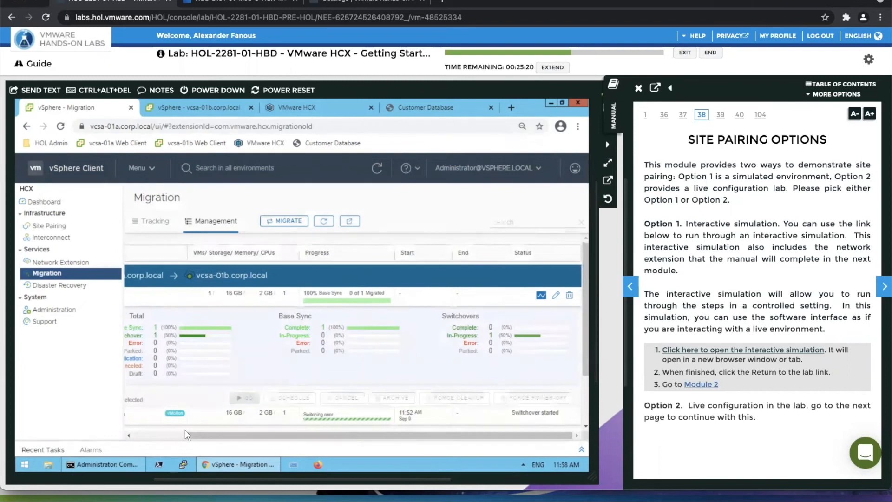
{"action": "left_click", "coordinate": [172, 436]}
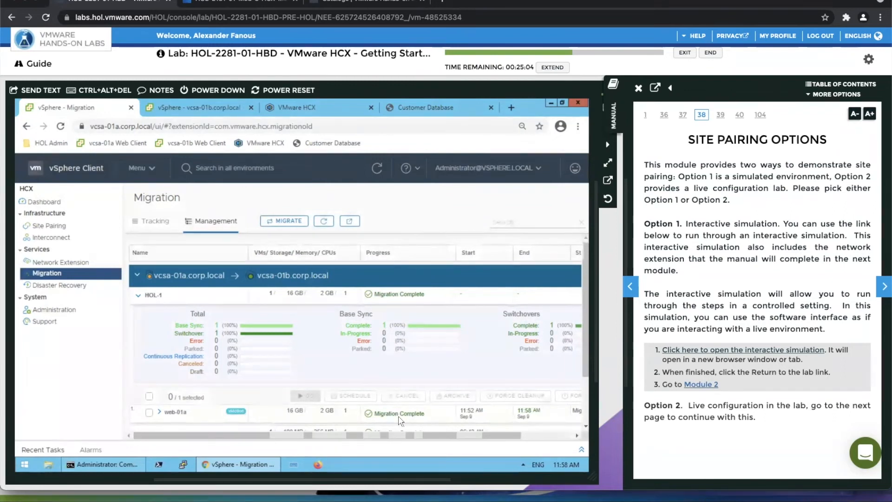
{"action": "left_click", "coordinate": [103, 467]}
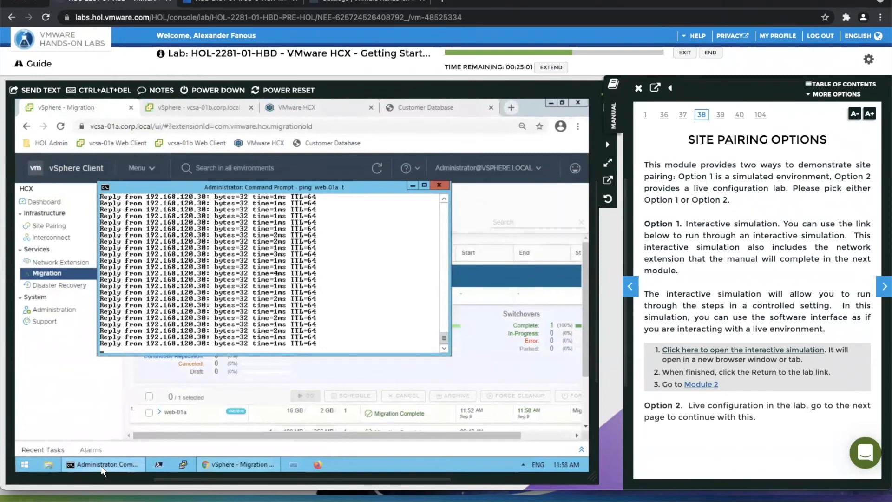
{"action": "key", "text": "ctrl+c"}
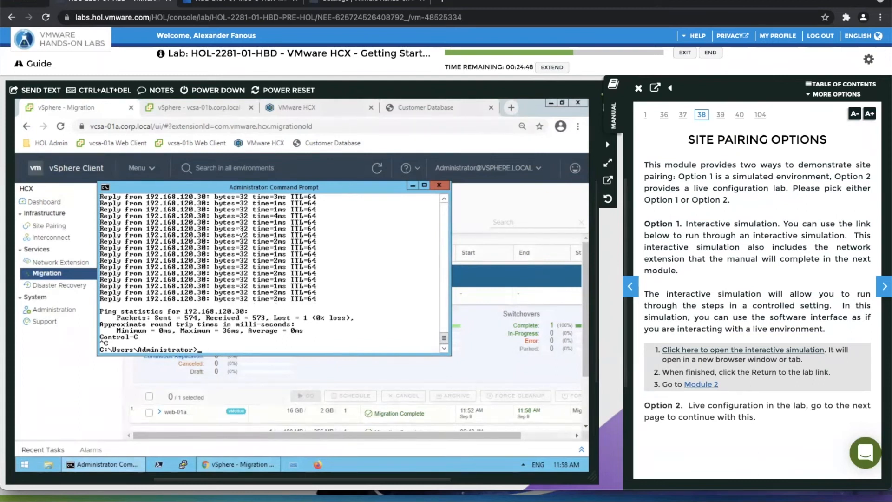
- Compare the Hosts and Clusters inventories of vcsa-01a and vcsa-01b, and open web-01a's summary in Region B
{"action": "left_click", "coordinate": [99, 110]}
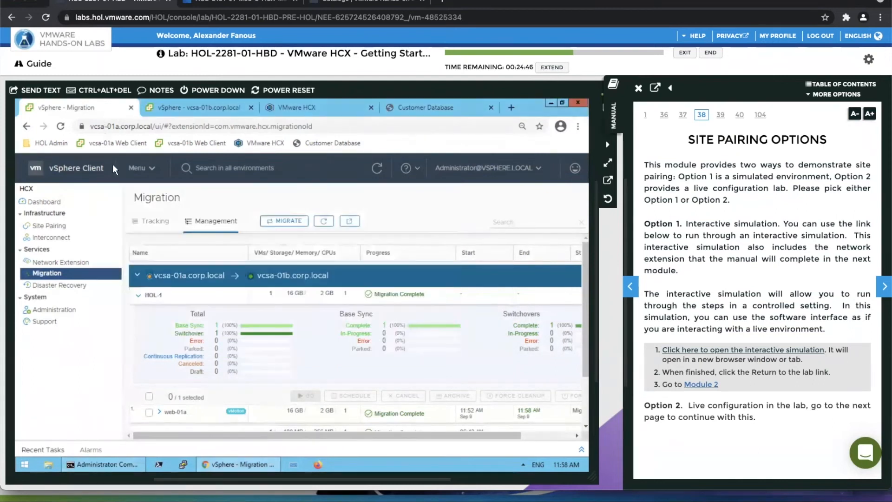
{"action": "left_click", "coordinate": [137, 168]}
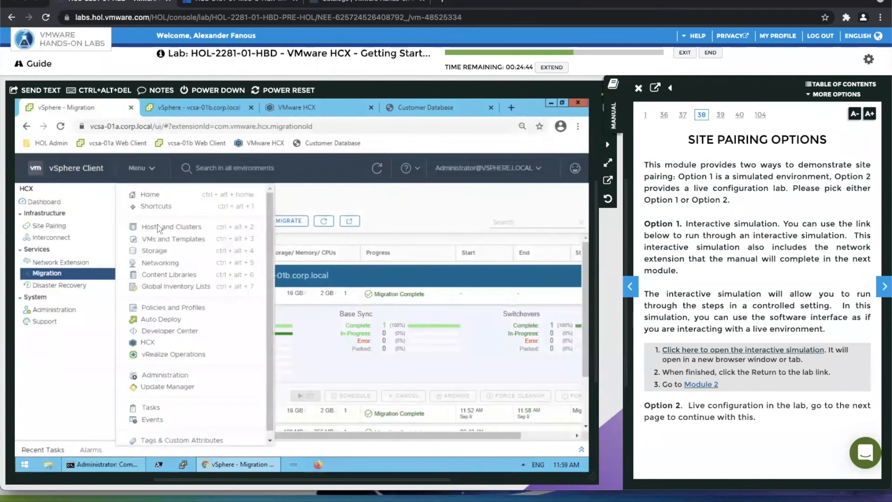
{"action": "left_click", "coordinate": [159, 227]}
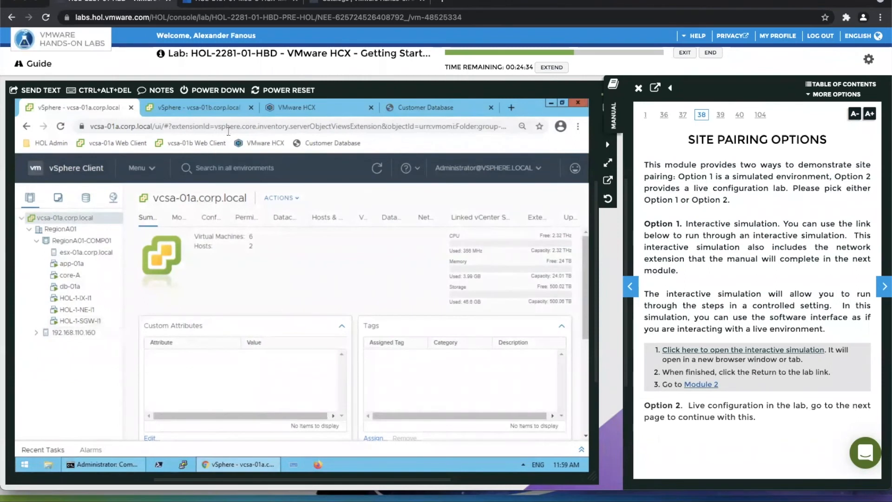
{"action": "left_click", "coordinate": [203, 108]}
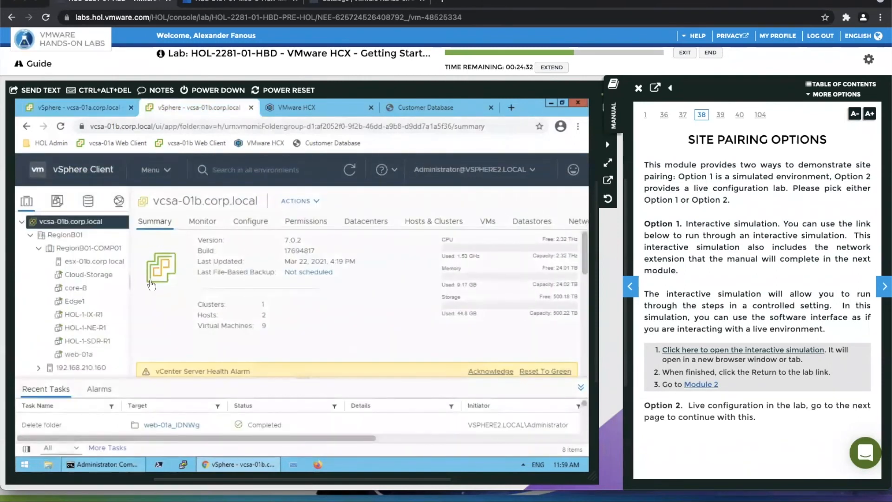
{"action": "left_click", "coordinate": [96, 356]}
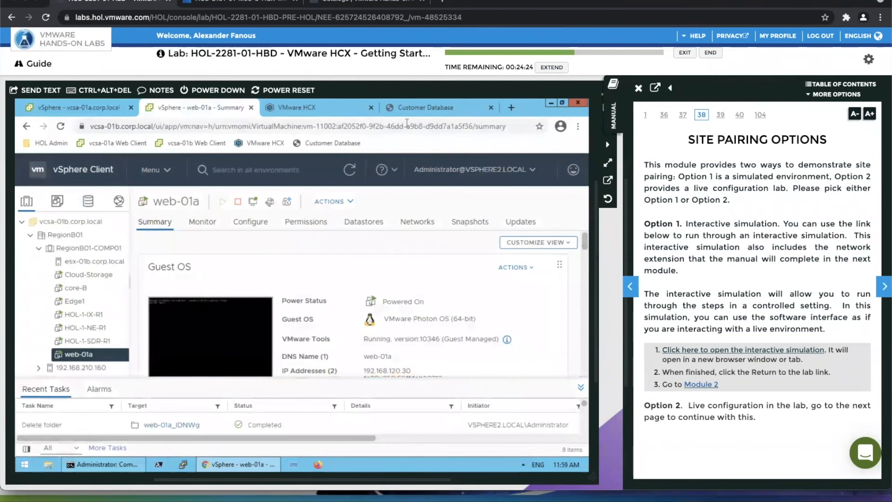
- Test the Customer Database served by web-01a with name filters d and f, then list all records using a blank filter
{"action": "left_click", "coordinate": [422, 109]}
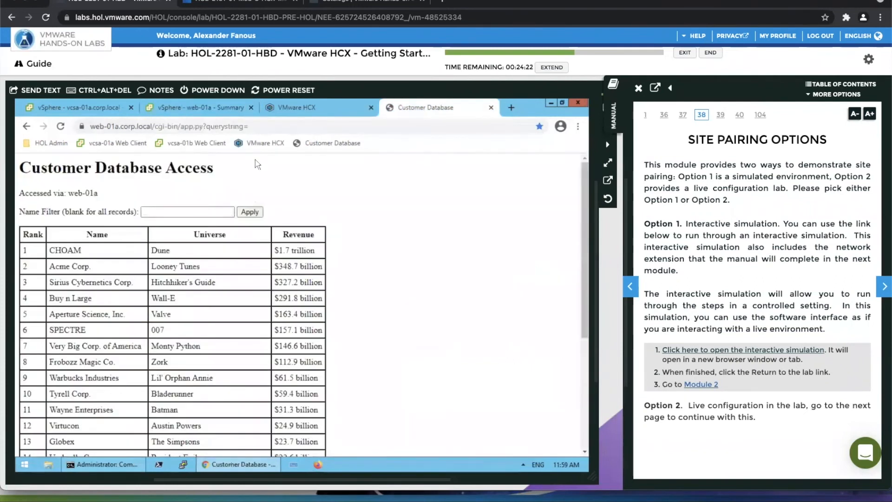
{"action": "left_click", "coordinate": [178, 210]}
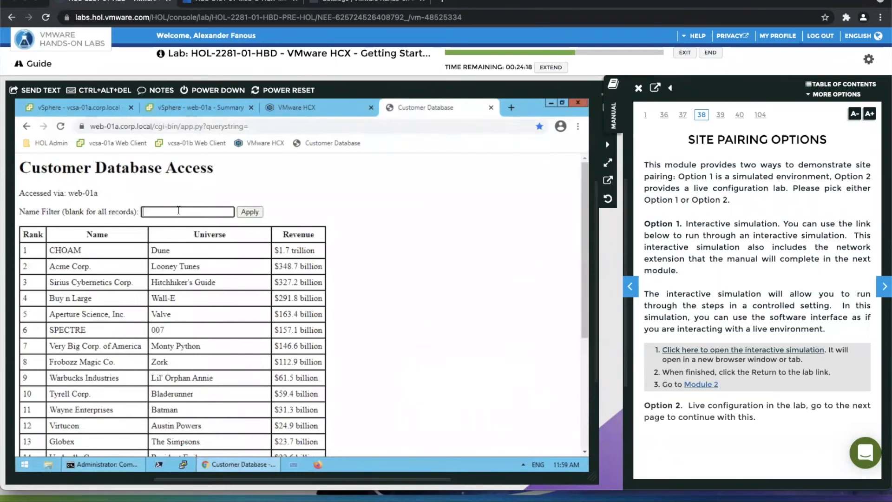
{"action": "type", "text": "d"}
{"action": "key", "text": "Return"}
{"action": "double_click", "coordinate": [158, 208]}
{"action": "type", "text": "f"}
{"action": "key", "text": "Return"}
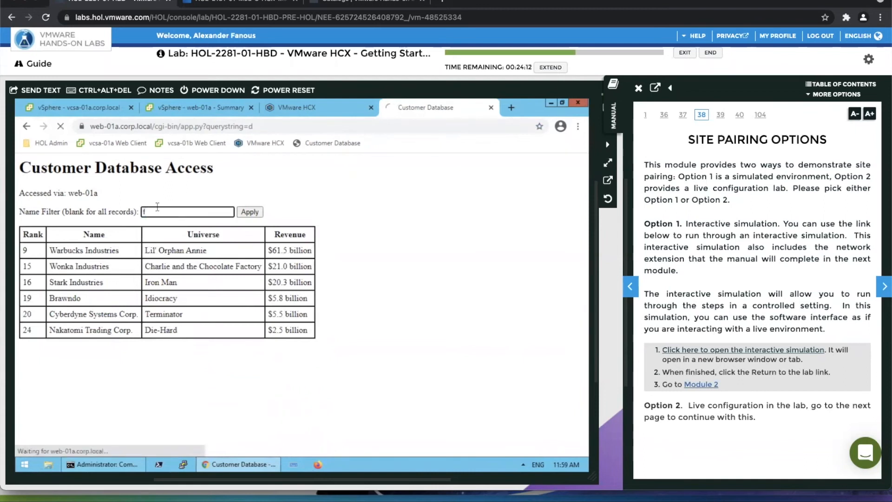
{"action": "double_click", "coordinate": [177, 210]}
{"action": "key", "text": "BackSpace"}
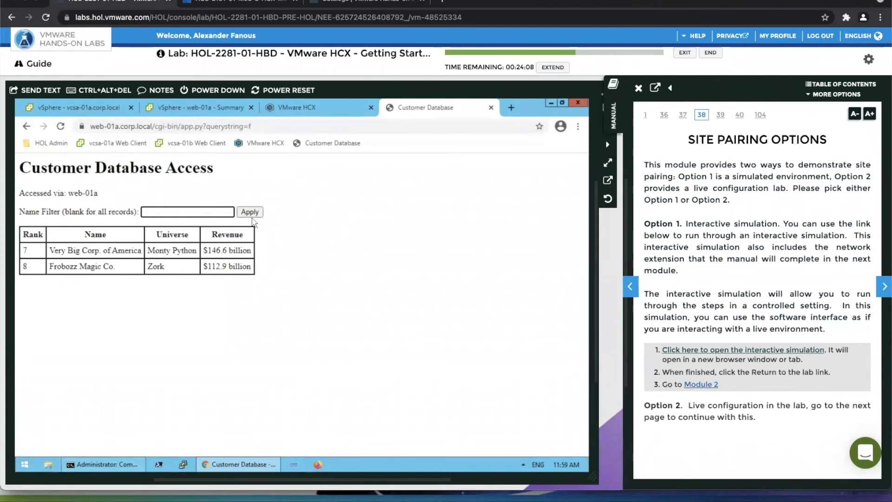
{"action": "left_click", "coordinate": [251, 214]}
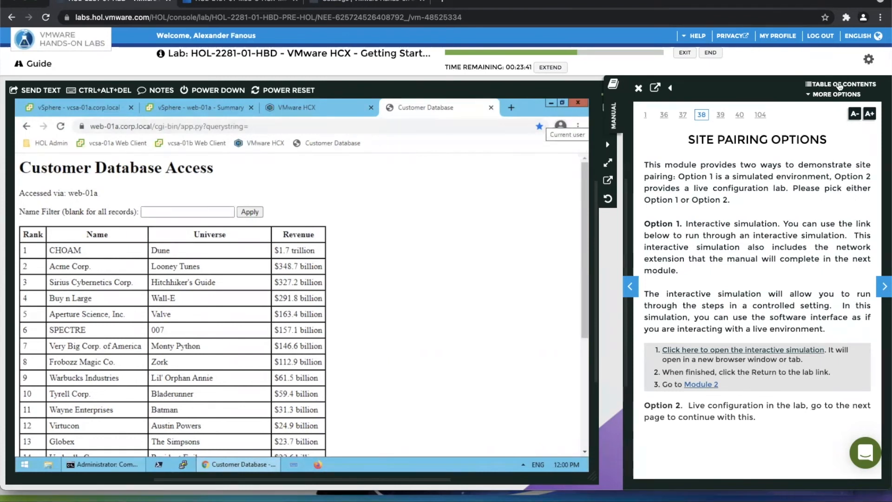
- Go to Module 3's "Migrating from Hyper-V to vSphere" manual page and launch its interactive simulation
{"action": "left_click", "coordinate": [838, 86]}
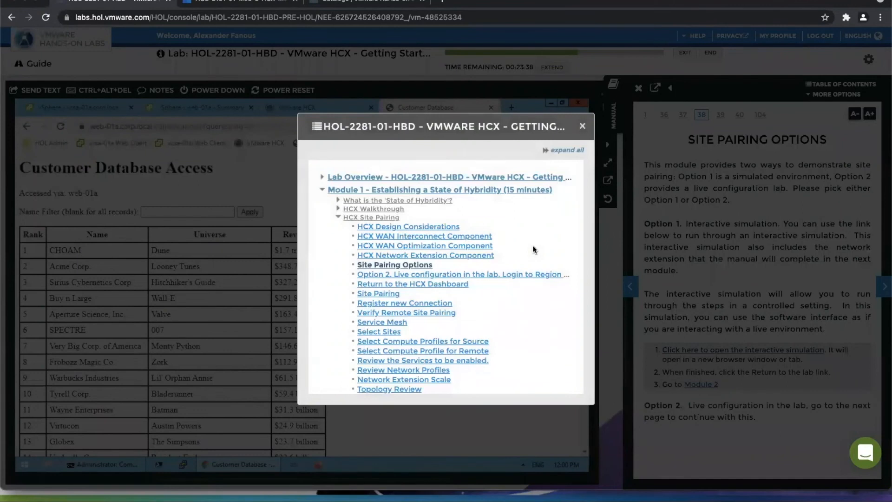
{"action": "scroll", "coordinate": [533, 250], "scroll_direction": "down", "scroll_amount": 3}
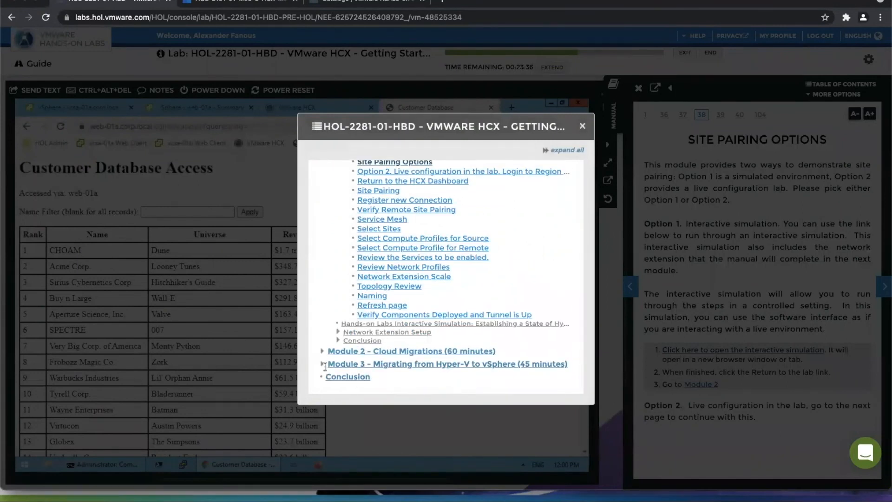
{"action": "left_click", "coordinate": [323, 364]}
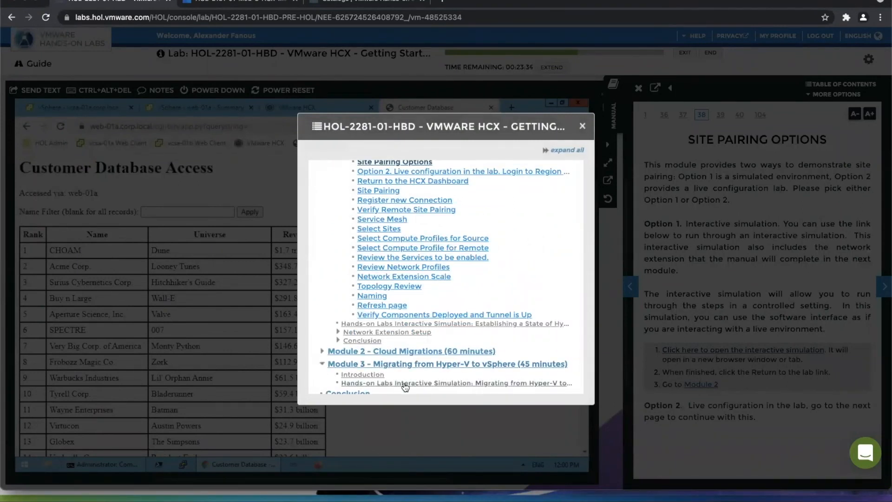
{"action": "left_click", "coordinate": [405, 384]}
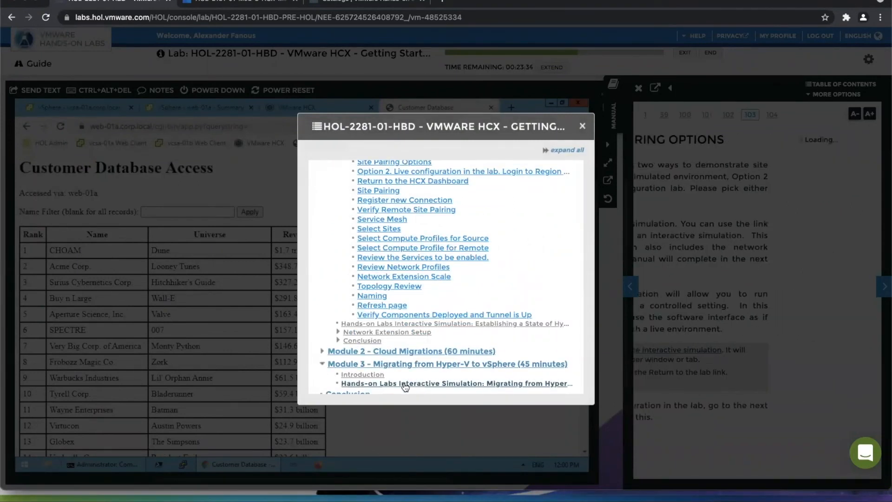
{"action": "left_click", "coordinate": [582, 126]}
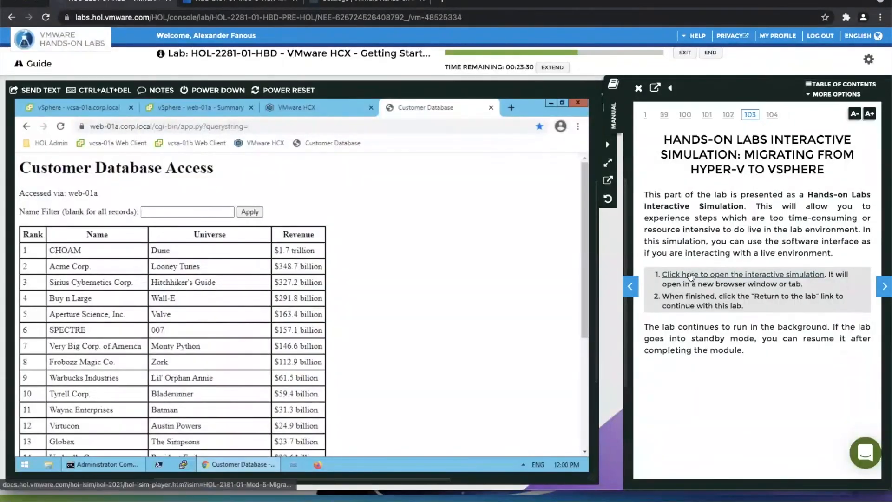
{"action": "left_click", "coordinate": [691, 275]}
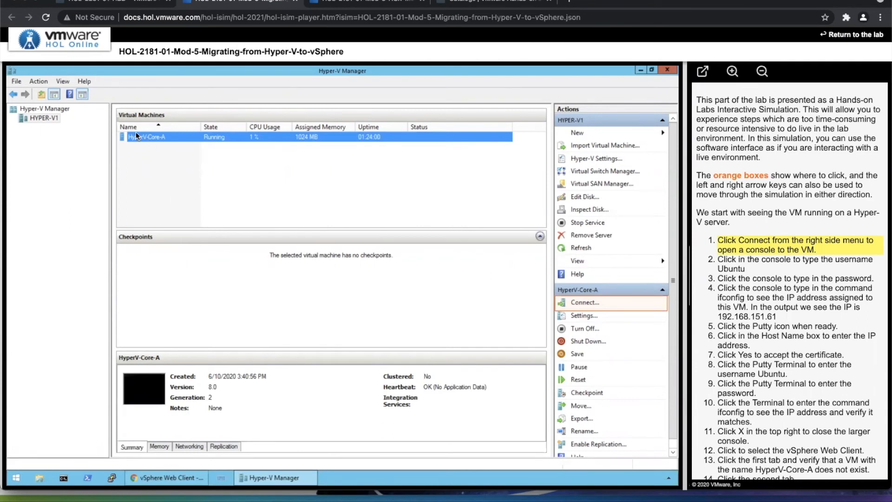
- Open HyperV-Core-A's console, log in as ubuntu with the account password, and run ifconfig
{"action": "left_click", "coordinate": [590, 305]}
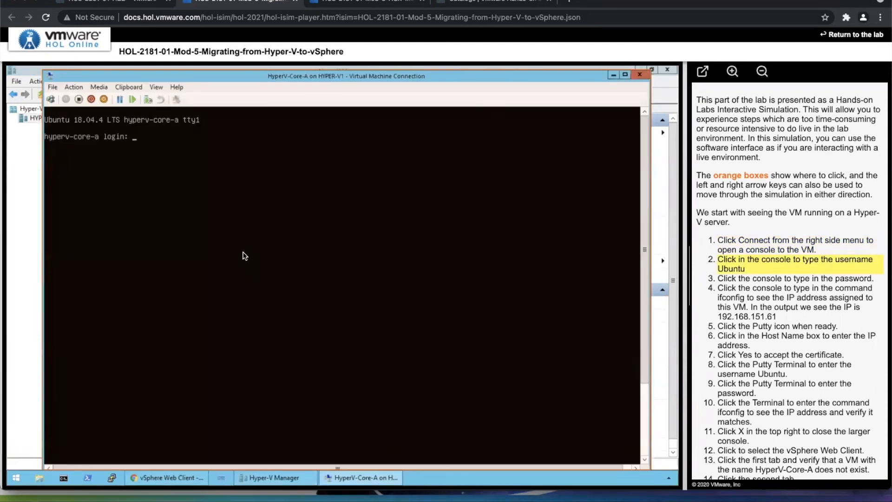
{"action": "left_click", "coordinate": [245, 254]}
{"action": "type", "text": "ubuntu"}
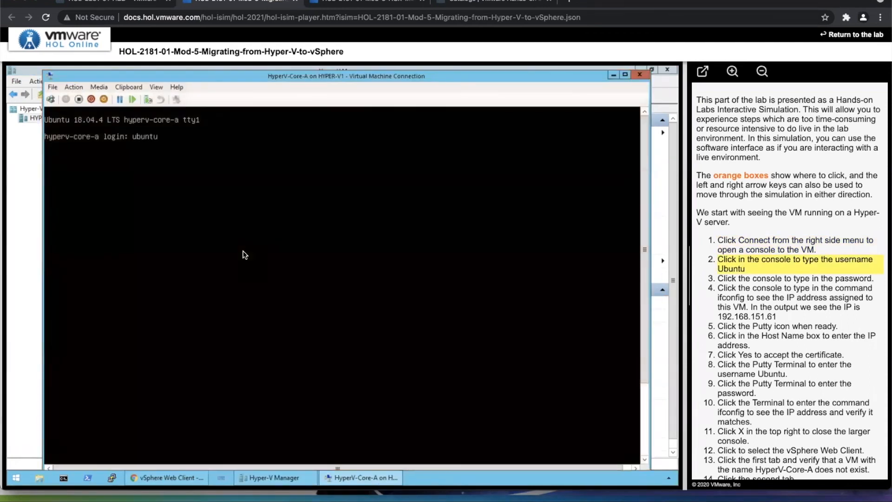
{"action": "key", "text": "Return"}
{"action": "left_click", "coordinate": [245, 254]}
{"action": "left_click", "coordinate": [244, 254]}
{"action": "type", "text": "ifconfig"}
{"action": "key", "text": "Return"}
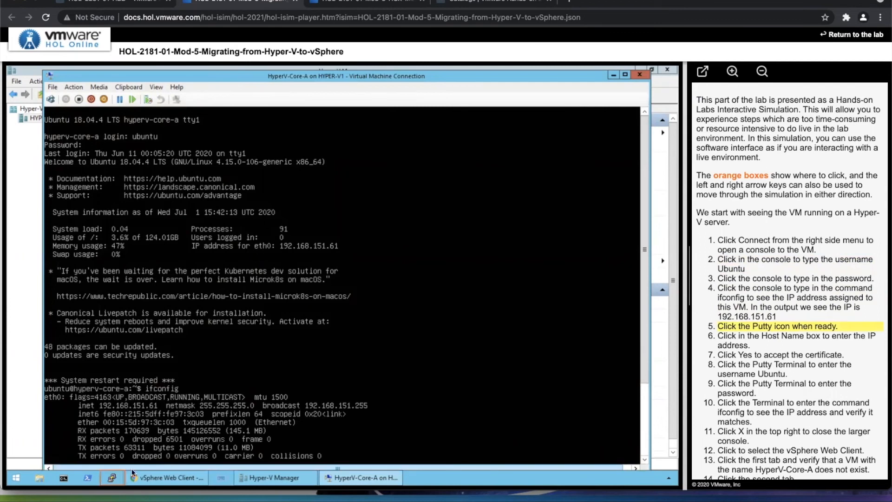
- Connect to 192.168.151.61 with PuTTY, accept the host key, log in as ubuntu with the account password, and run ifconfig
{"action": "left_click", "coordinate": [113, 480]}
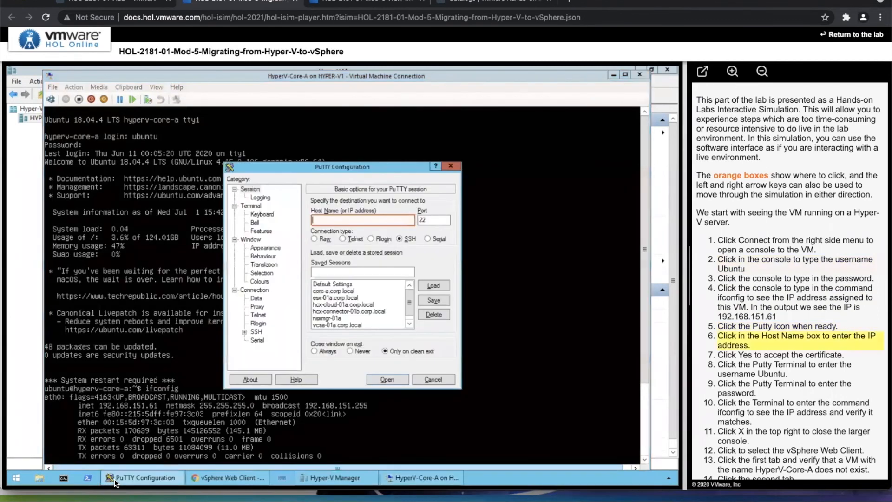
{"action": "left_click", "coordinate": [383, 216]}
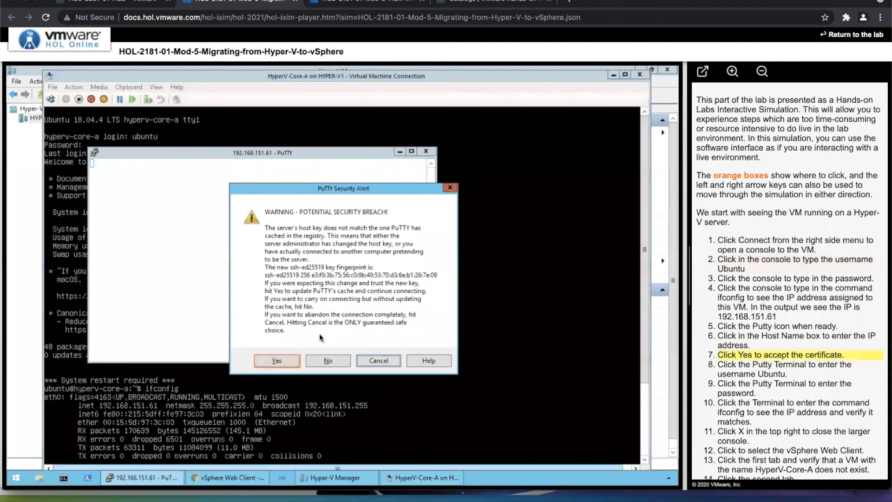
{"action": "left_click", "coordinate": [264, 363]}
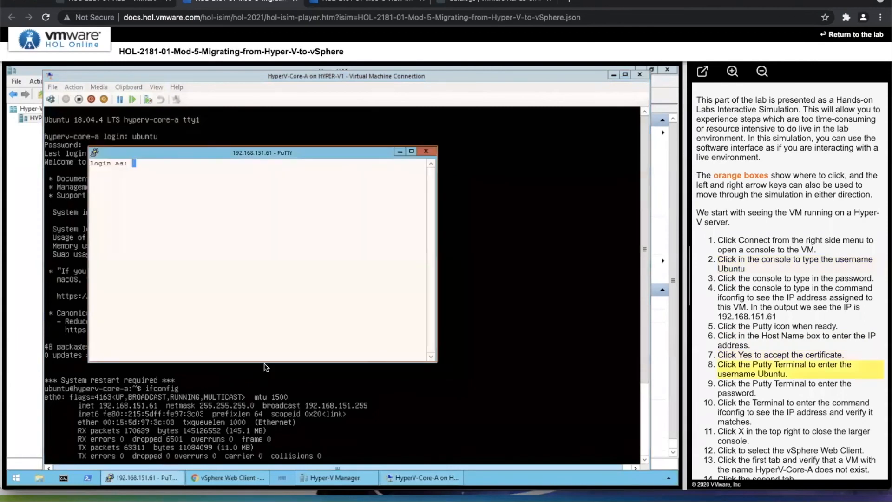
{"action": "left_click", "coordinate": [240, 255]}
{"action": "left_click", "coordinate": [239, 253]}
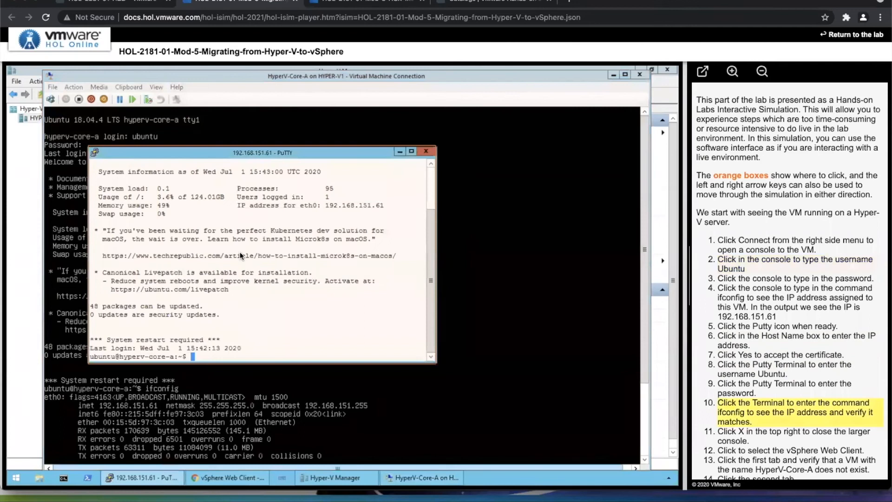
{"action": "left_click", "coordinate": [240, 252]}
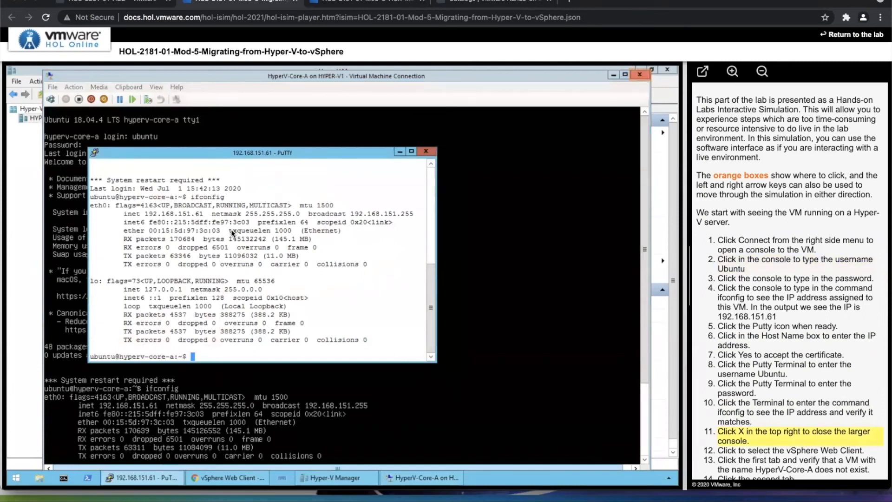
- Close the HyperV-Core-A console and check the Region A vSphere inventory for a VM named HyperV-Core-A
{"action": "left_click", "coordinate": [639, 75]}
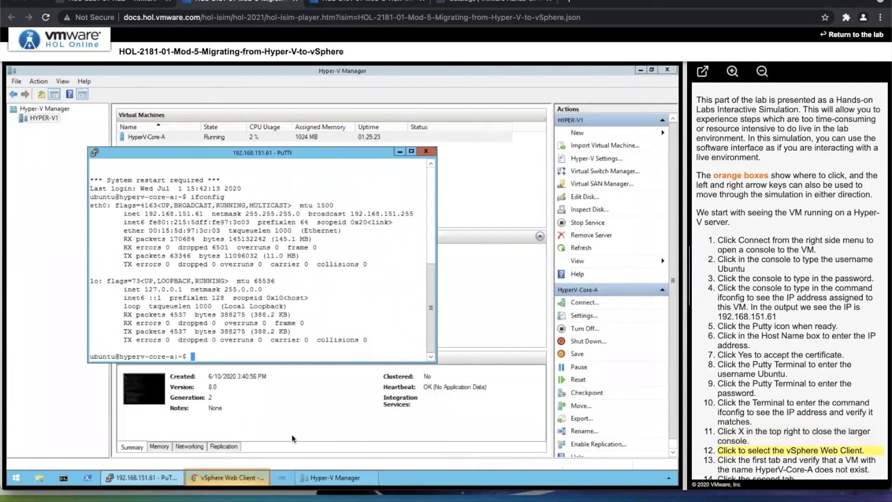
{"action": "left_click", "coordinate": [244, 480]}
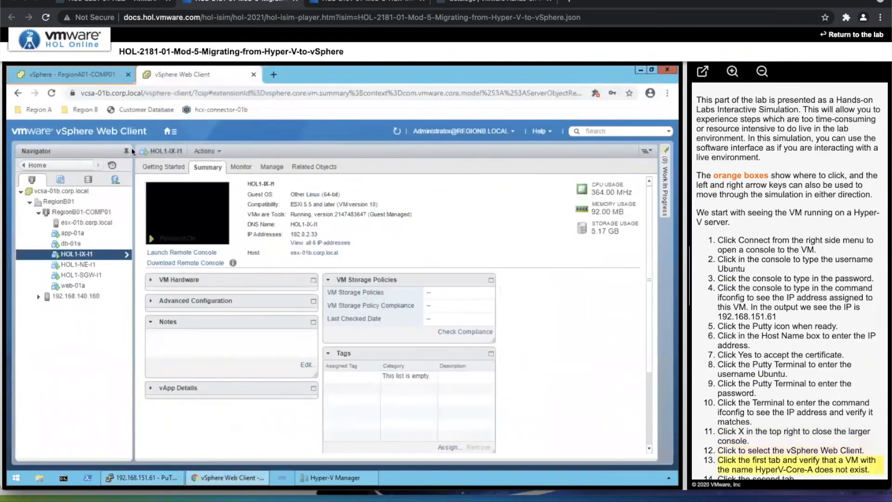
{"action": "left_click", "coordinate": [96, 77]}
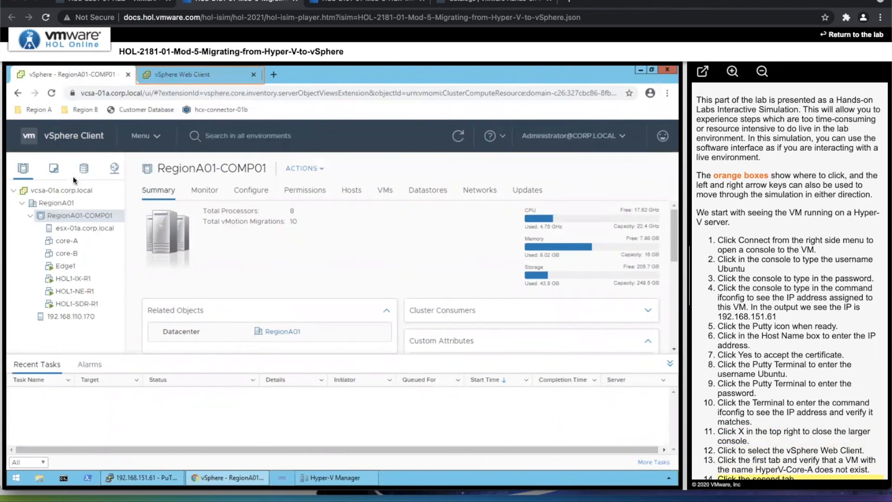
- Open HCX in the Region B vSphere Web Client and review its dashboard and site pairing
{"action": "left_click", "coordinate": [193, 77]}
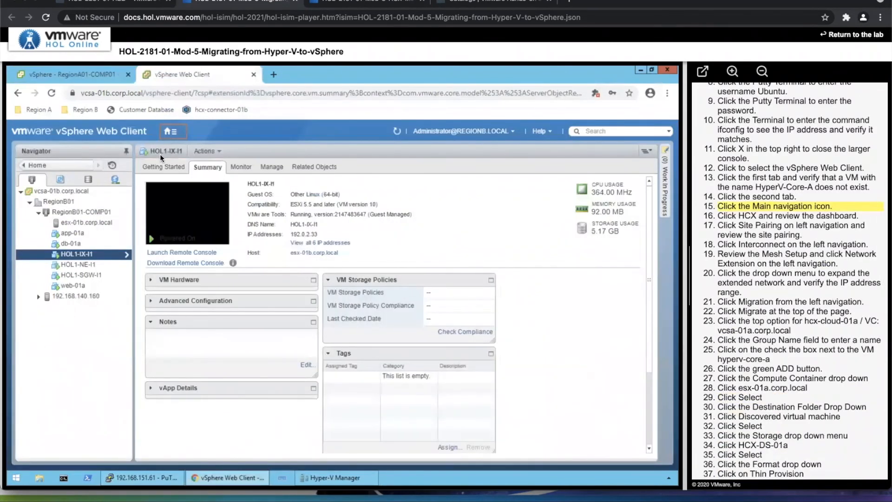
{"action": "left_click", "coordinate": [179, 132]}
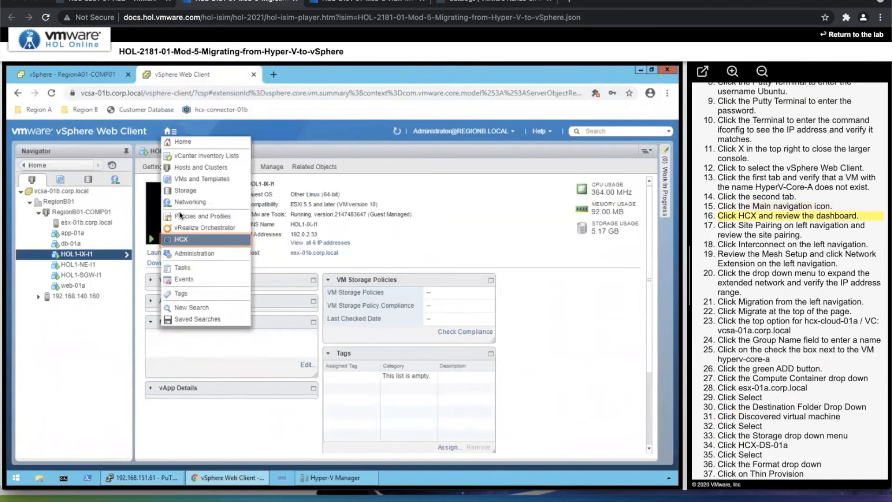
{"action": "left_click", "coordinate": [182, 240]}
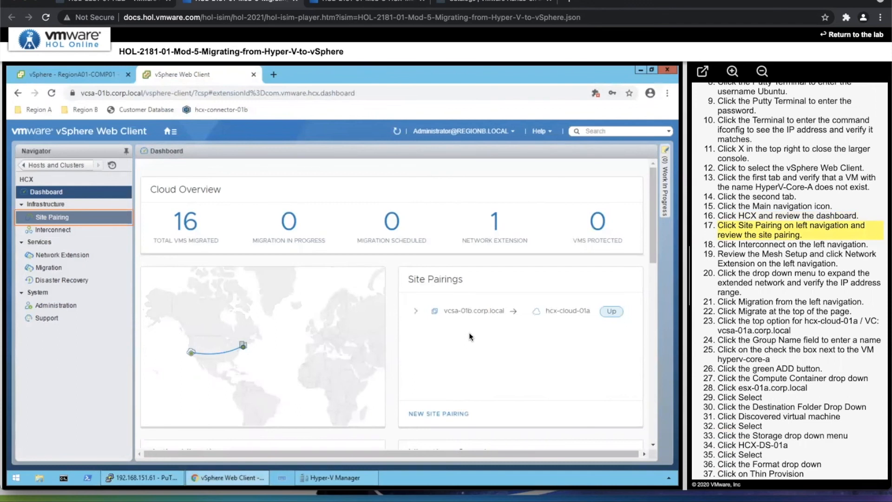
{"action": "left_click", "coordinate": [51, 216]}
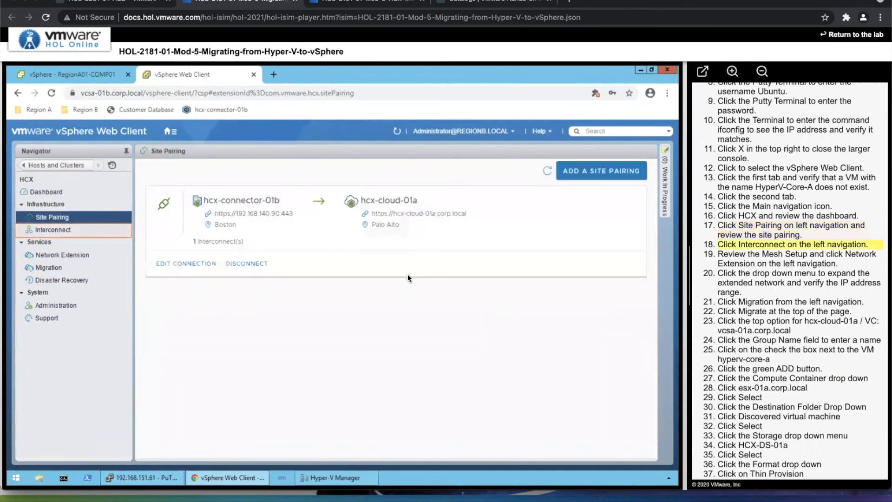
- Review the HCX Interconnect service mesh and the extended network's details for VM-RegionB01-vDS-COMP
{"action": "left_click", "coordinate": [73, 231]}
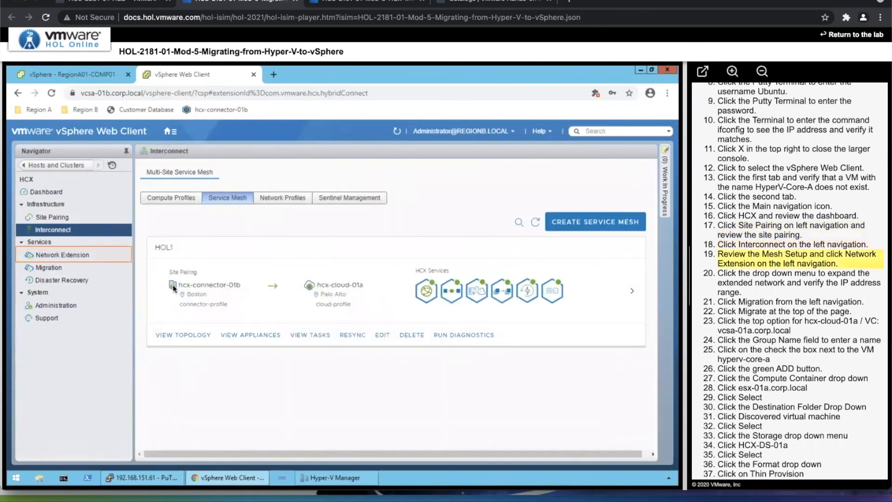
{"action": "left_click", "coordinate": [85, 256]}
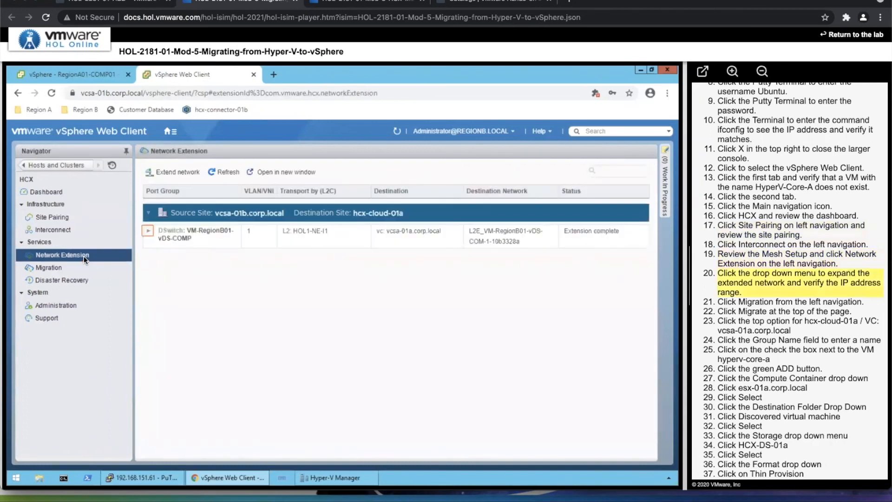
{"action": "left_click", "coordinate": [147, 232]}
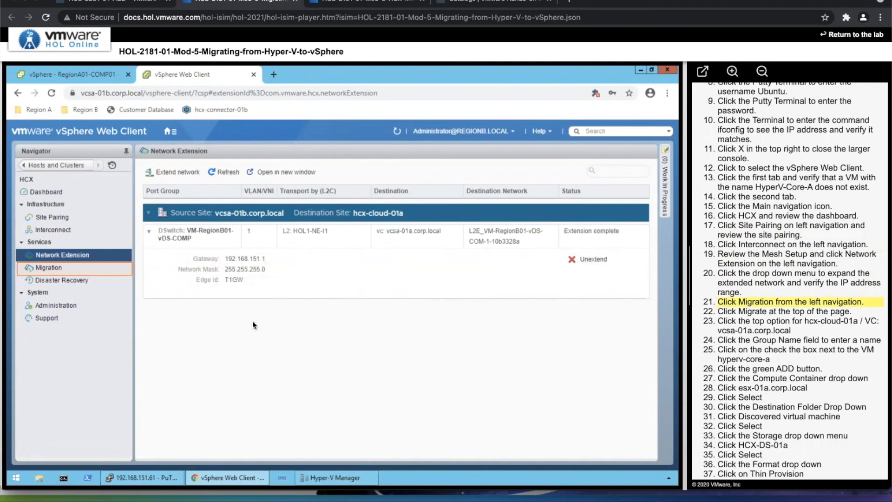
- Start a new HCX migration from the Non vSphere Inventory to hcx-cloud-01a / VC: vcsa-01a.corp.local
{"action": "left_click", "coordinate": [48, 263]}
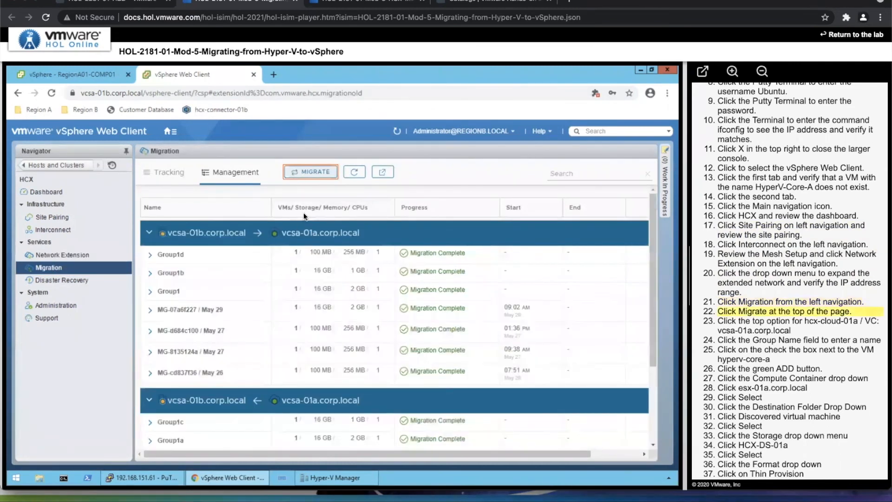
{"action": "left_click", "coordinate": [313, 173]}
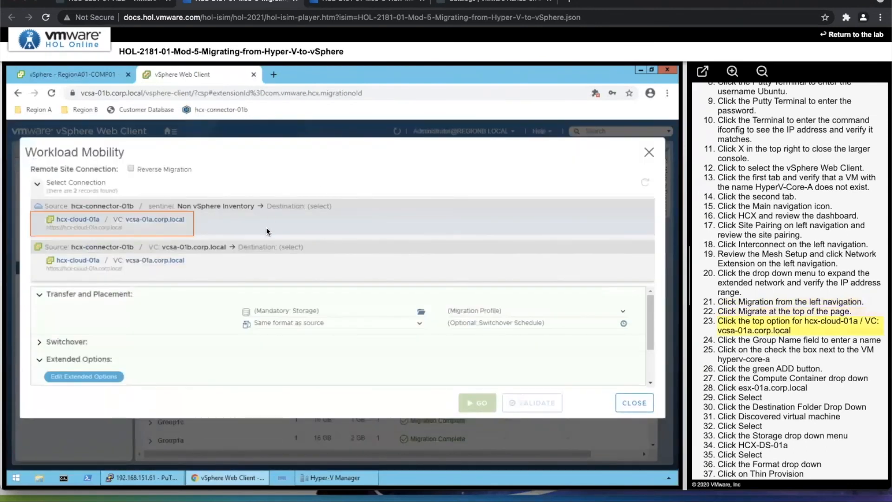
{"action": "left_click", "coordinate": [176, 230]}
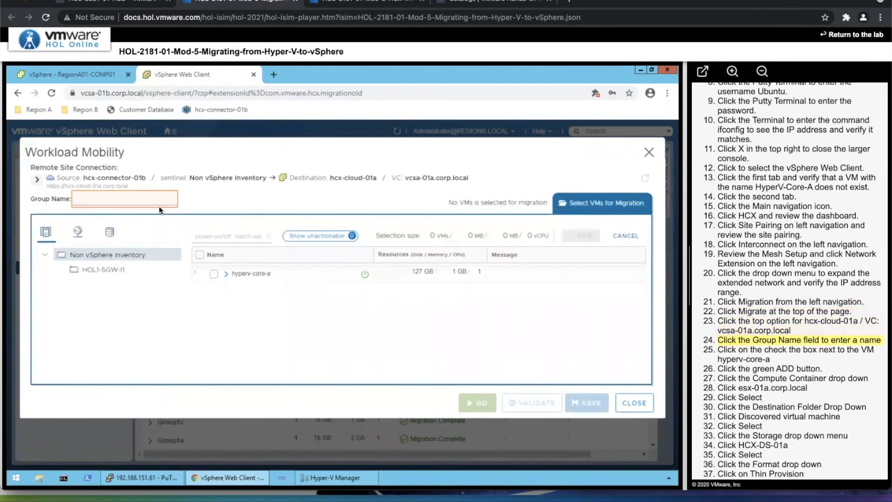
- Name the migration group Group-2181-OSAM and add the hyperv-core-a VM to it
{"action": "left_click", "coordinate": [152, 194]}
{"action": "type", "text": "Group-2"}
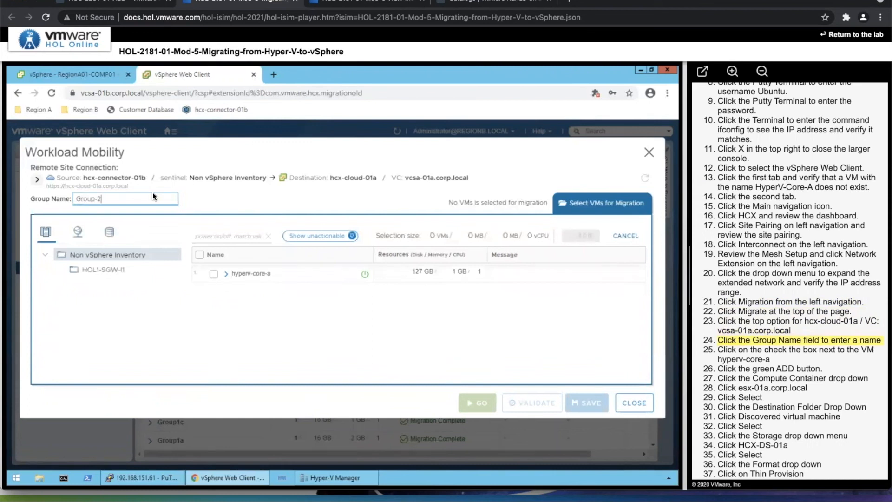
{"action": "type", "text": "181-0SAM"}
{"action": "left_click", "coordinate": [216, 269]}
{"action": "left_click", "coordinate": [214, 273]}
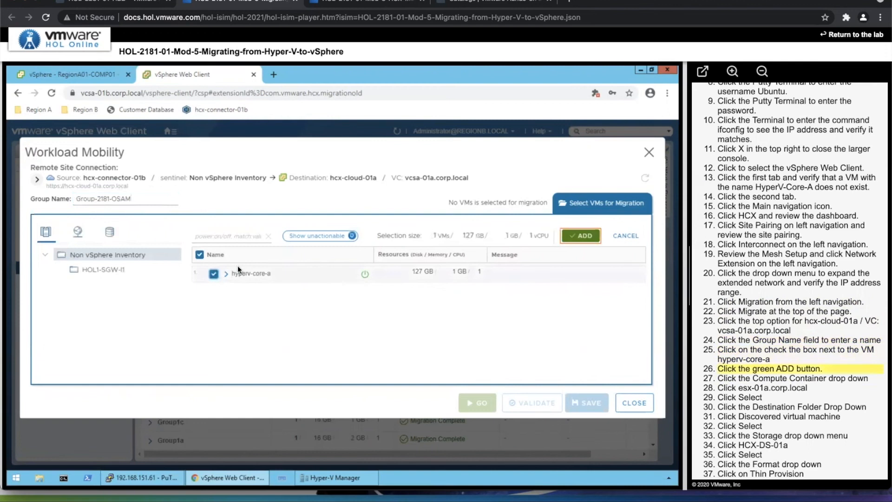
{"action": "left_click", "coordinate": [581, 236]}
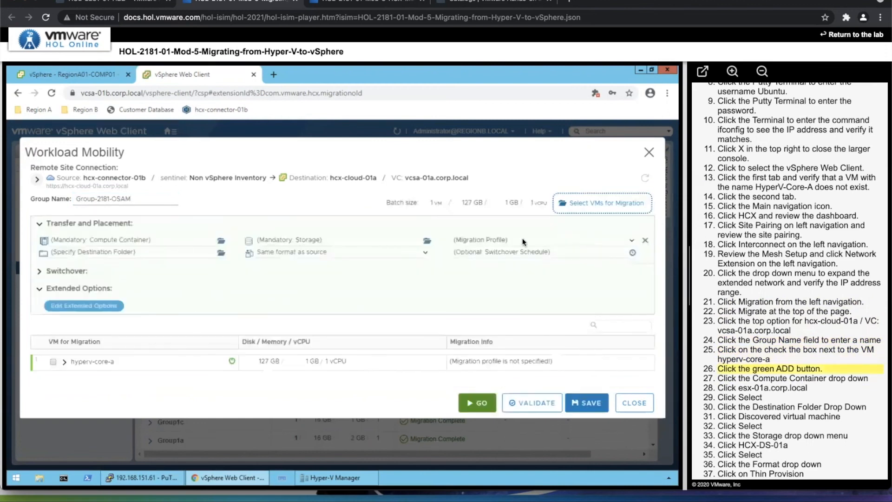
- Set the migration's compute container to esx-01a.corp.local and its destination folder to Discovered virtual machine
{"action": "left_click", "coordinate": [140, 242]}
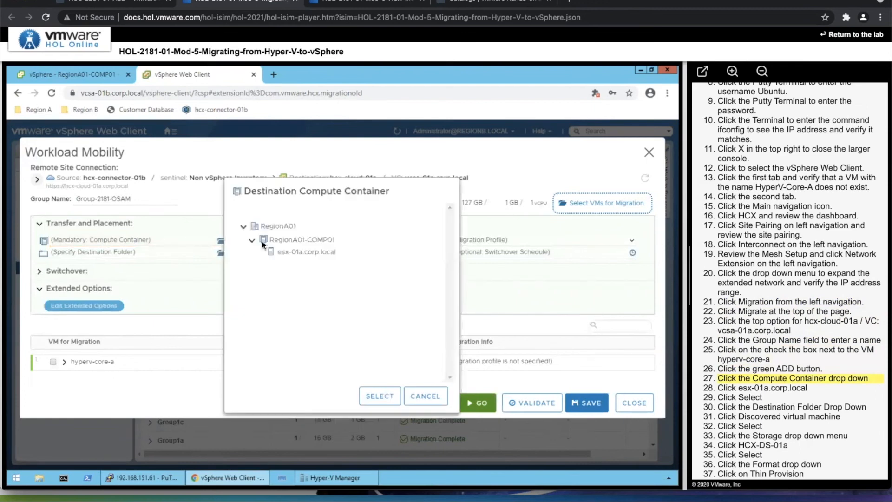
{"action": "left_click", "coordinate": [300, 252]}
{"action": "left_click", "coordinate": [371, 391]}
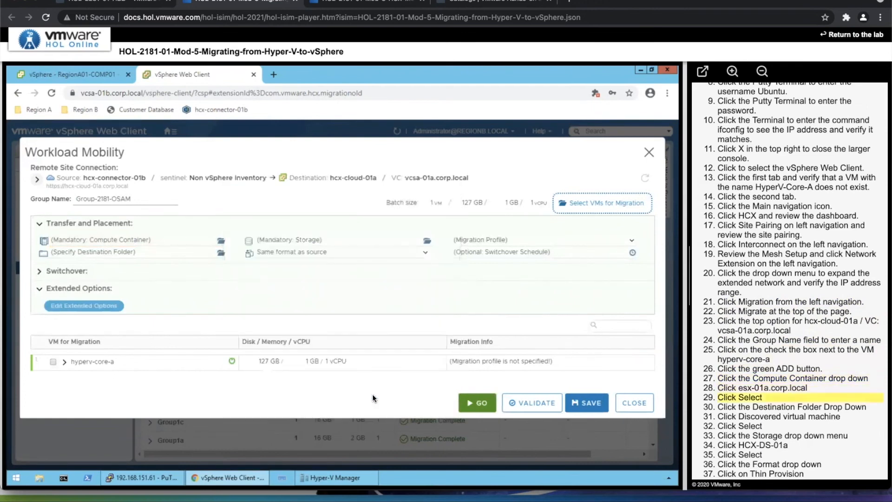
{"action": "left_click", "coordinate": [96, 253]}
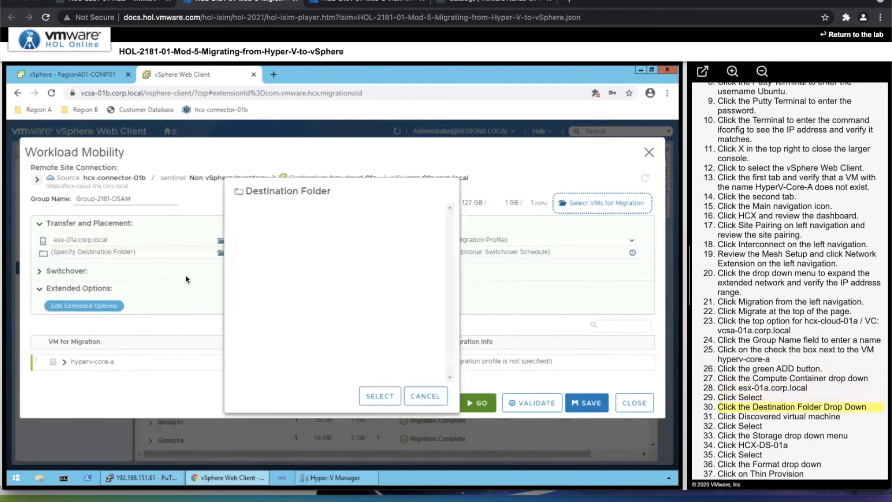
{"action": "left_click", "coordinate": [282, 237]}
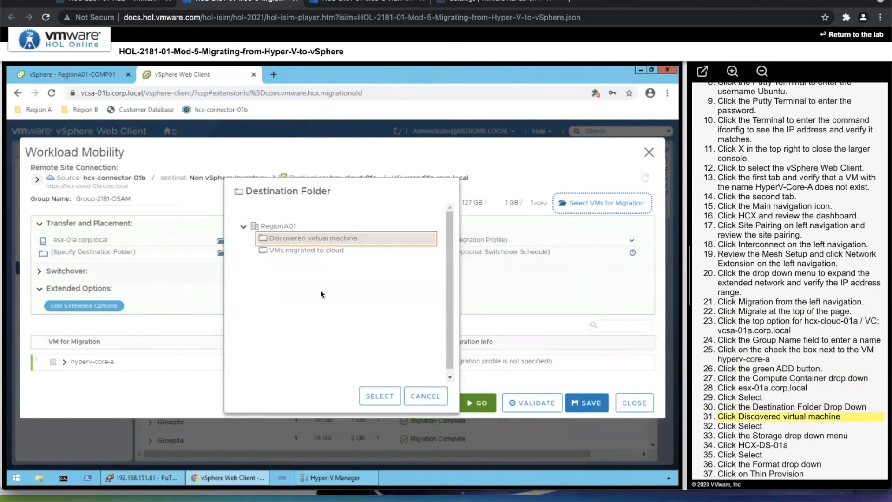
{"action": "left_click", "coordinate": [381, 394]}
- Set the destination storage to HCX-DS-01a with Thin Provision format and choose OS Assisted Migration as the migration profile
{"action": "left_click", "coordinate": [278, 238]}
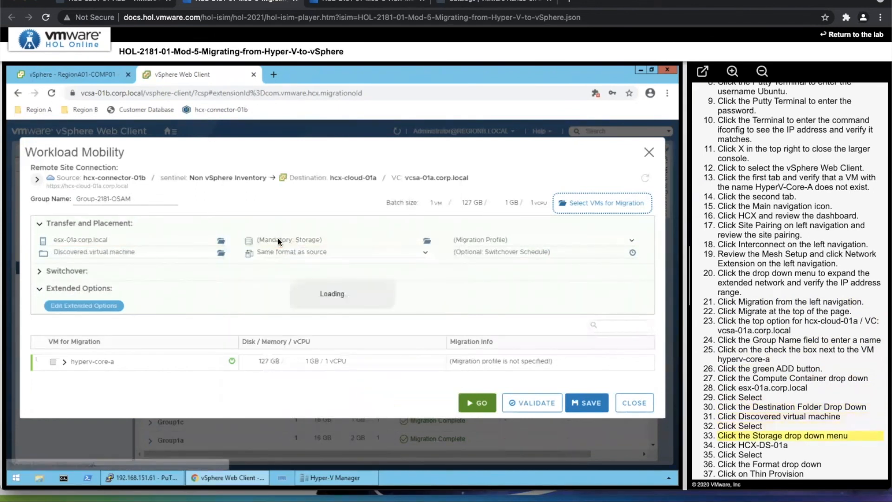
{"action": "left_click", "coordinate": [149, 261]}
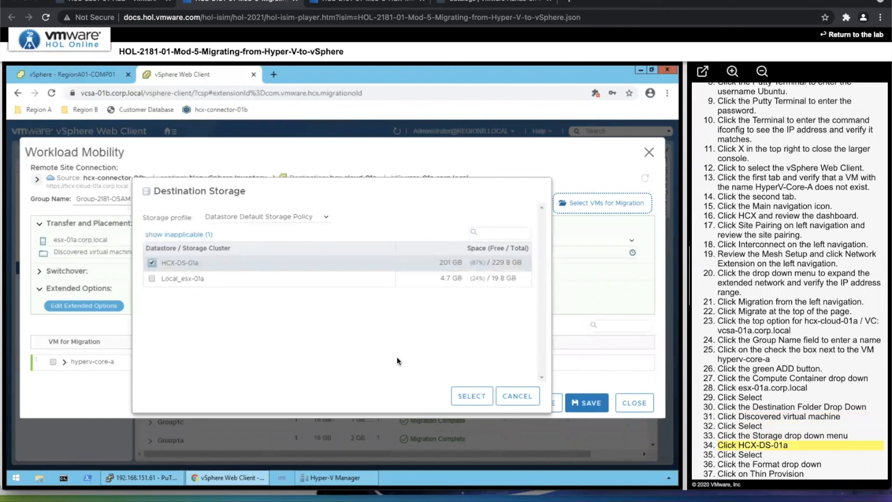
{"action": "left_click", "coordinate": [462, 393]}
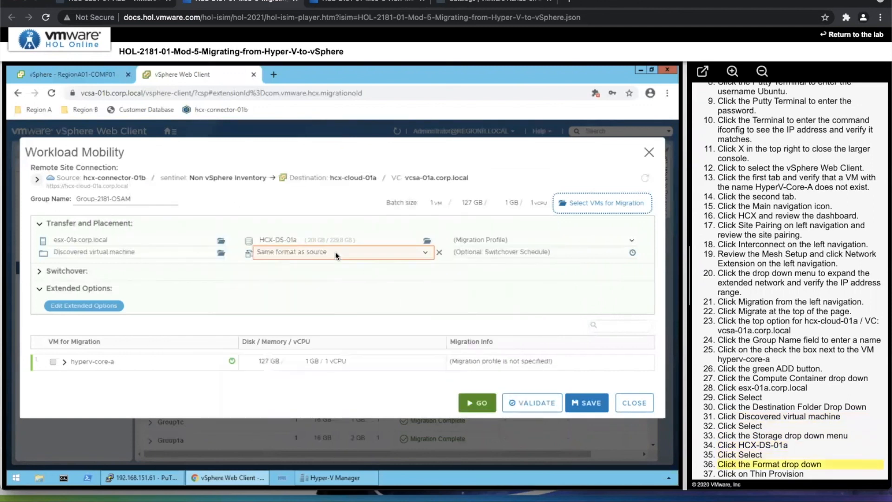
{"action": "left_click", "coordinate": [300, 259]}
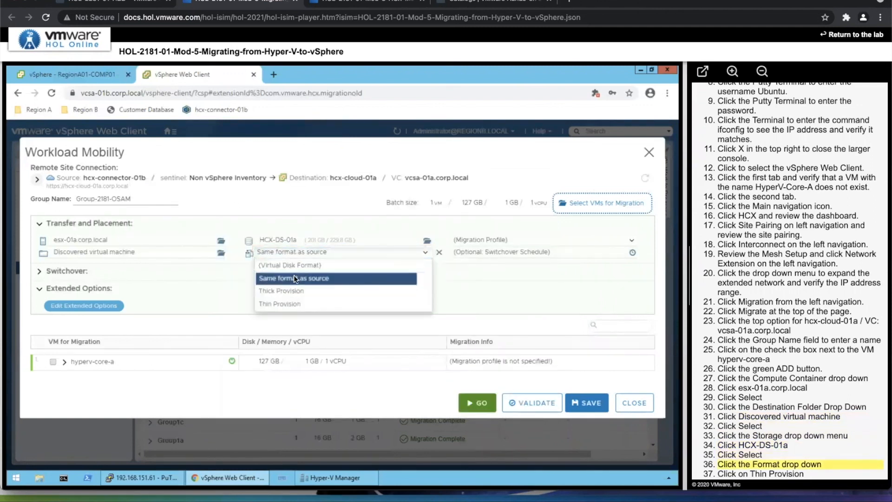
{"action": "left_click", "coordinate": [288, 303]}
{"action": "left_click", "coordinate": [473, 239]}
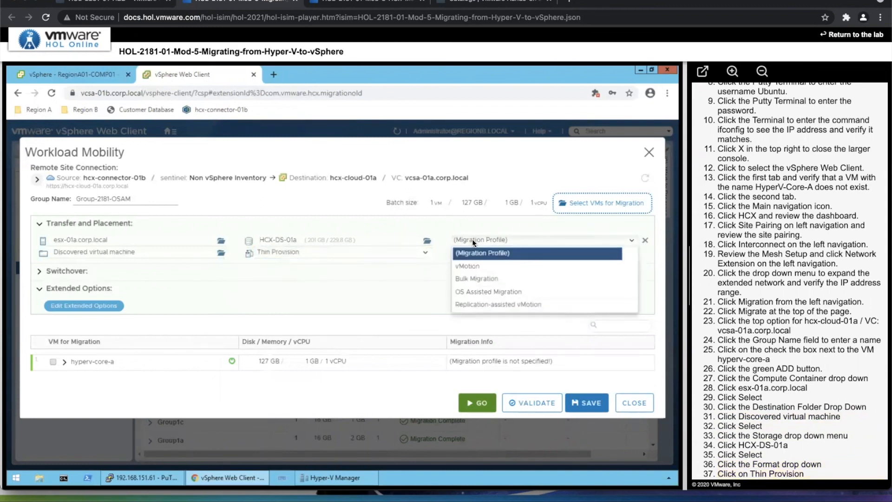
{"action": "left_click", "coordinate": [469, 291]}
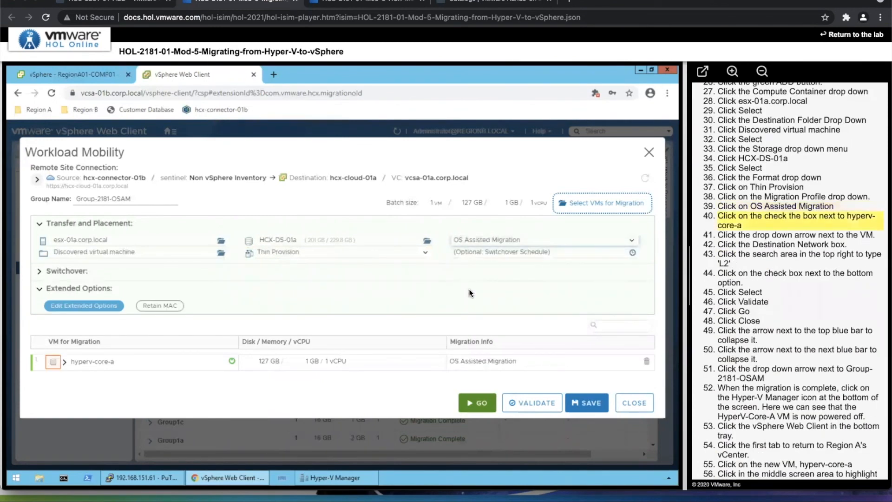
- Select hyperv-core-a and map its eth0 interface to the L2E_VM-RegionB01-vDS-COM-1-10b3328a network on the NSX Logical Switch, filtering networks by "l2"
{"action": "left_click", "coordinate": [51, 361]}
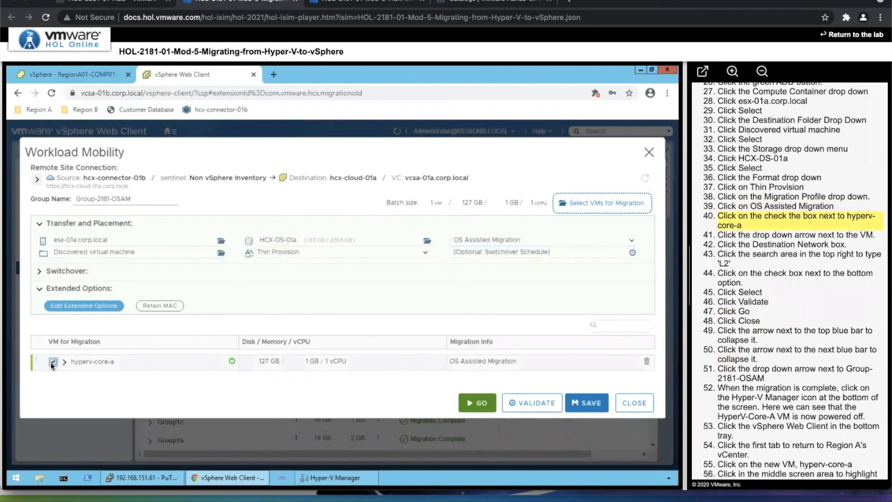
{"action": "left_click", "coordinate": [65, 361]}
{"action": "scroll", "coordinate": [188, 335], "scroll_direction": "down", "scroll_amount": 3}
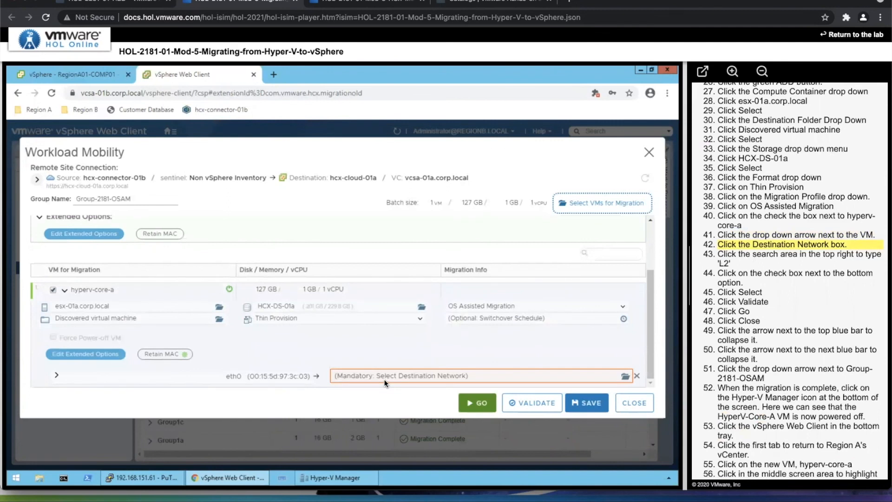
{"action": "left_click", "coordinate": [385, 377]}
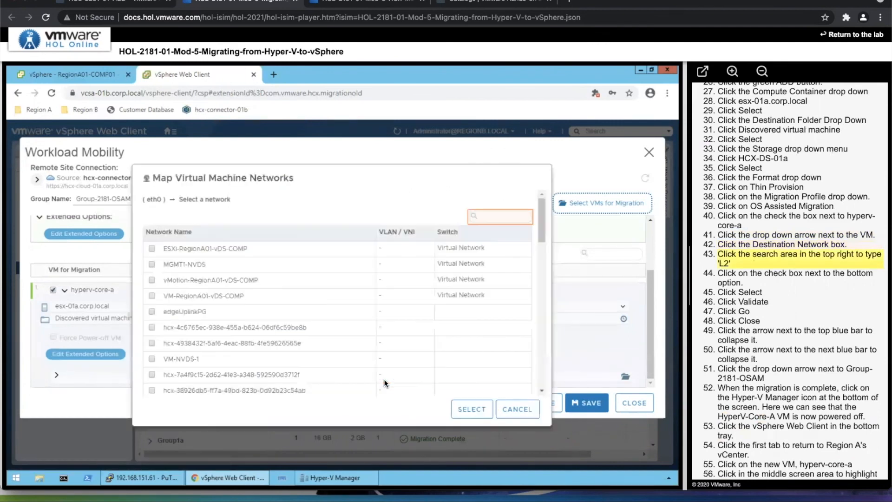
{"action": "left_click", "coordinate": [492, 221]}
{"action": "type", "text": "l2"}
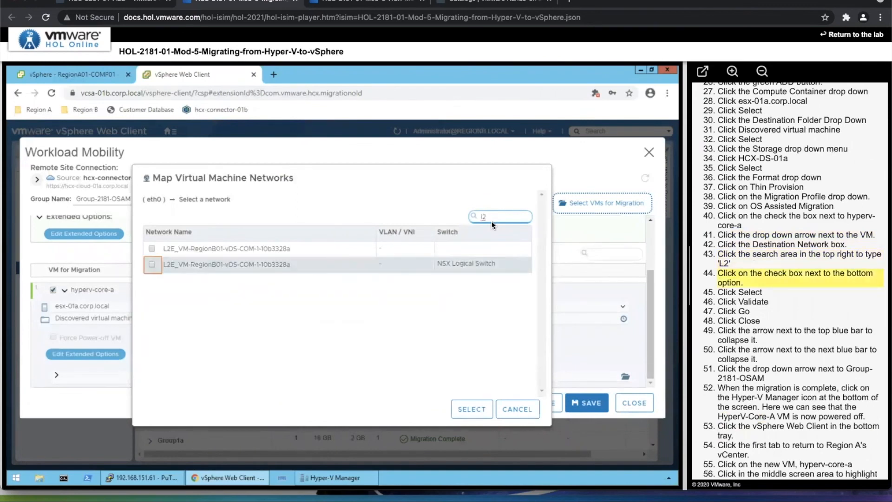
{"action": "left_click", "coordinate": [151, 264]}
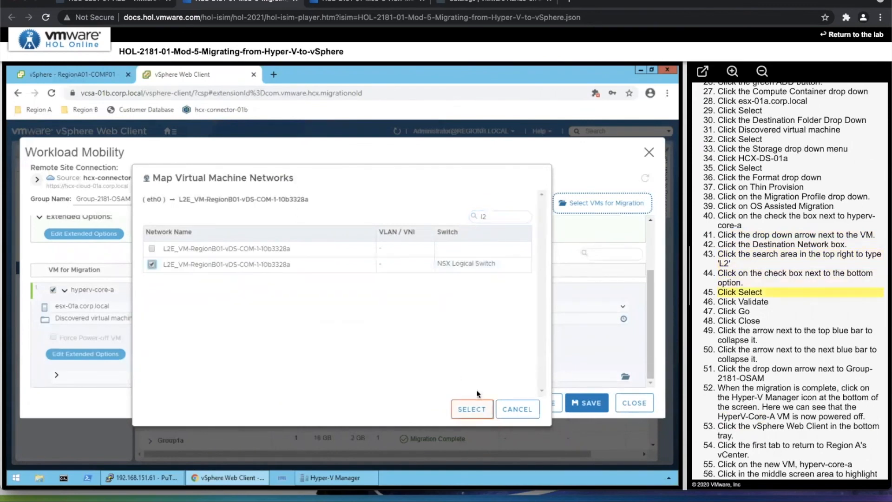
{"action": "left_click", "coordinate": [471, 409]}
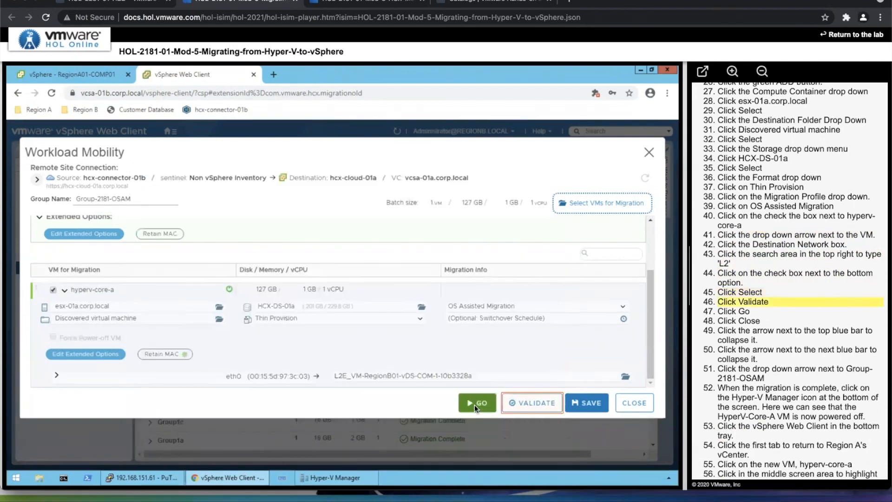
- Validate the Group-2181-OSAM migration, start it, and close the Workload Mobility window
{"action": "left_click", "coordinate": [534, 404]}
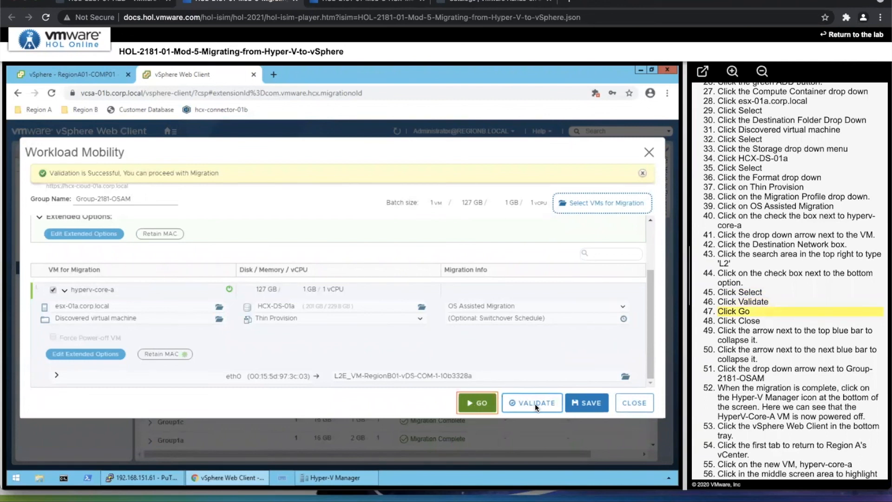
{"action": "left_click", "coordinate": [479, 403]}
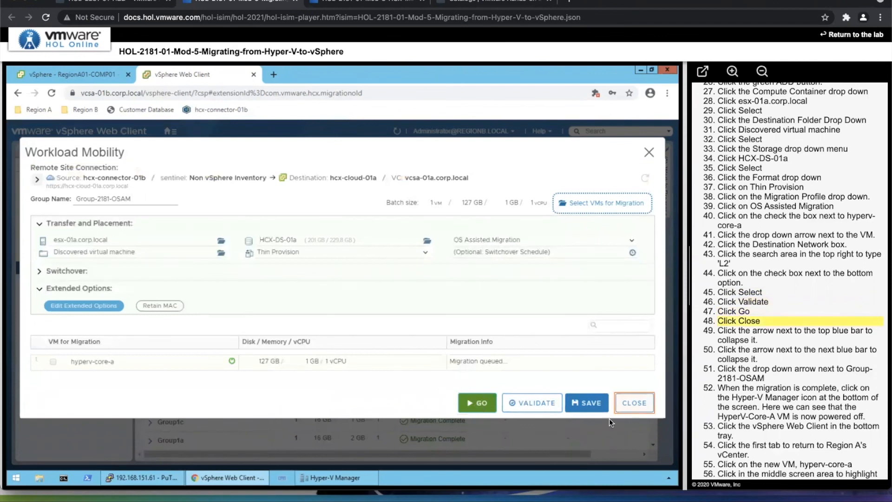
{"action": "left_click", "coordinate": [633, 402]}
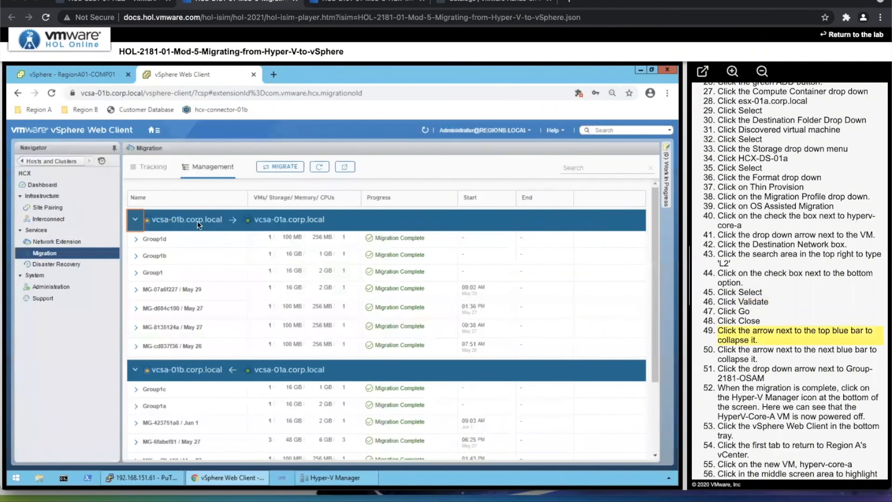
- Collapse both vcsa-01b.corp.local migration sections and expand Group-2181-OSAM to check its migration progress
{"action": "left_click", "coordinate": [135, 219]}
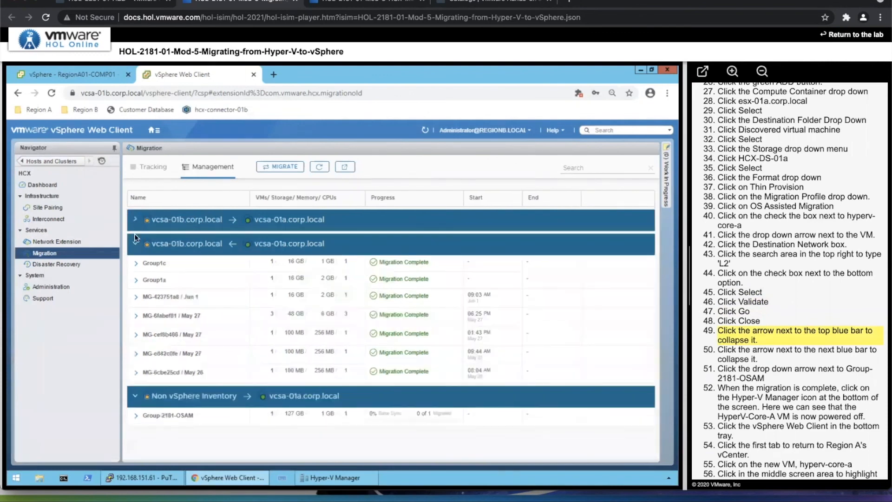
{"action": "left_click", "coordinate": [133, 244]}
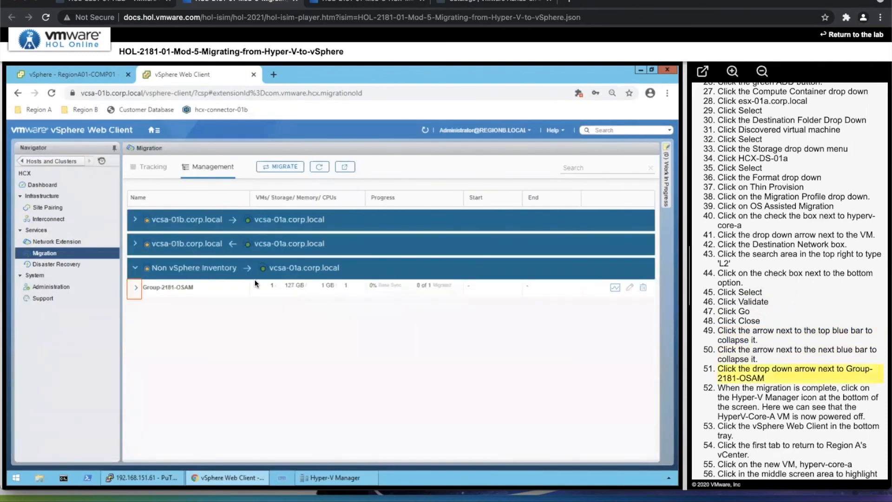
{"action": "left_click", "coordinate": [136, 287]}
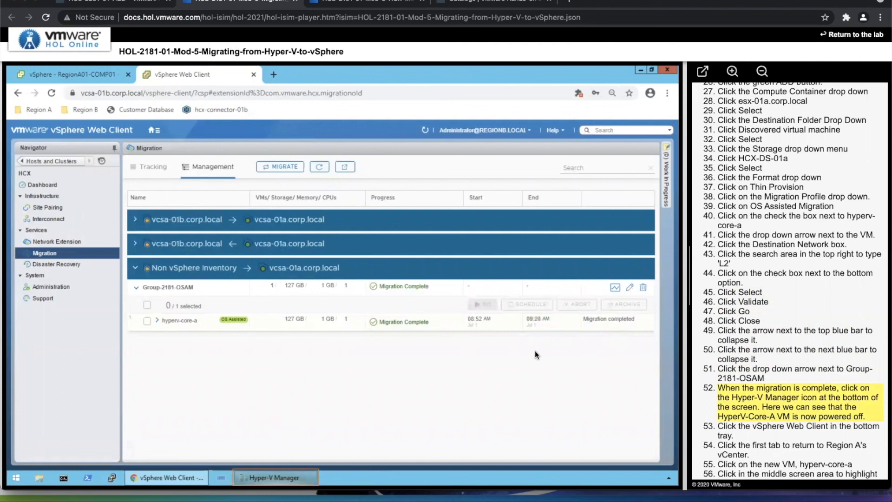
- Check HyperV-Core-A's state in Hyper-V Manager, then view the hyperv-core-a VM's summary in the Region A vSphere Client
{"action": "left_click", "coordinate": [299, 481]}
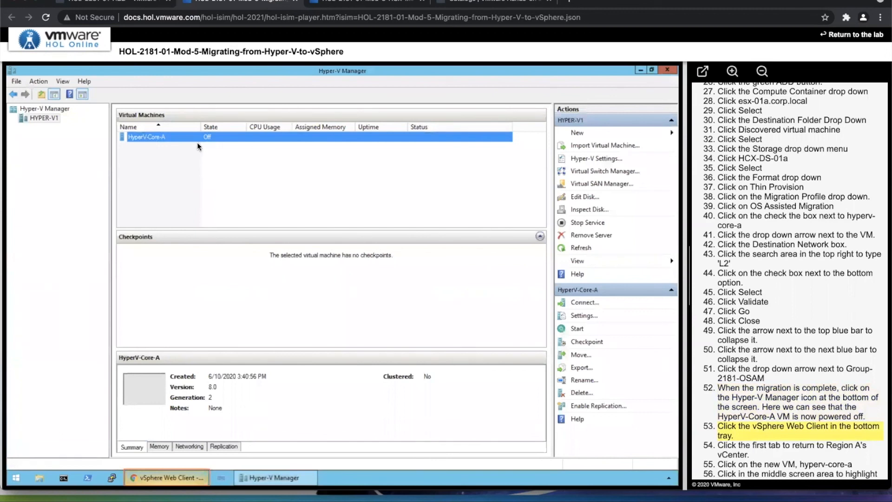
{"action": "left_click", "coordinate": [167, 480]}
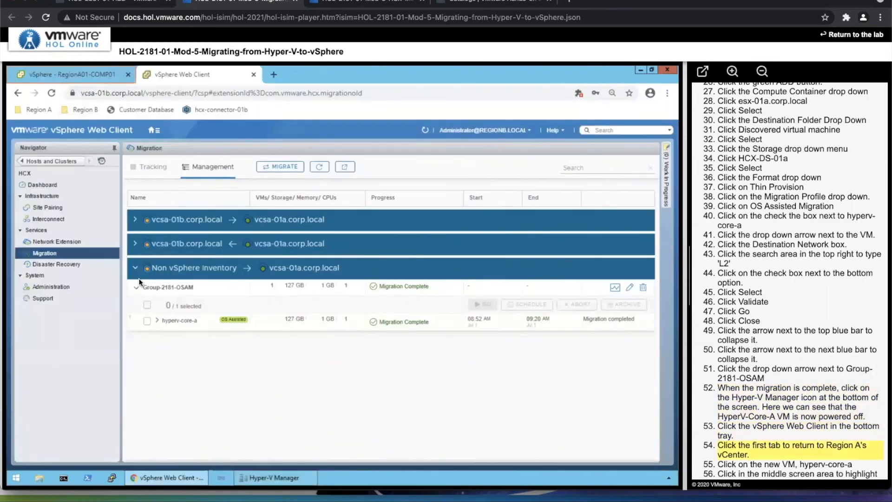
{"action": "left_click", "coordinate": [106, 78]}
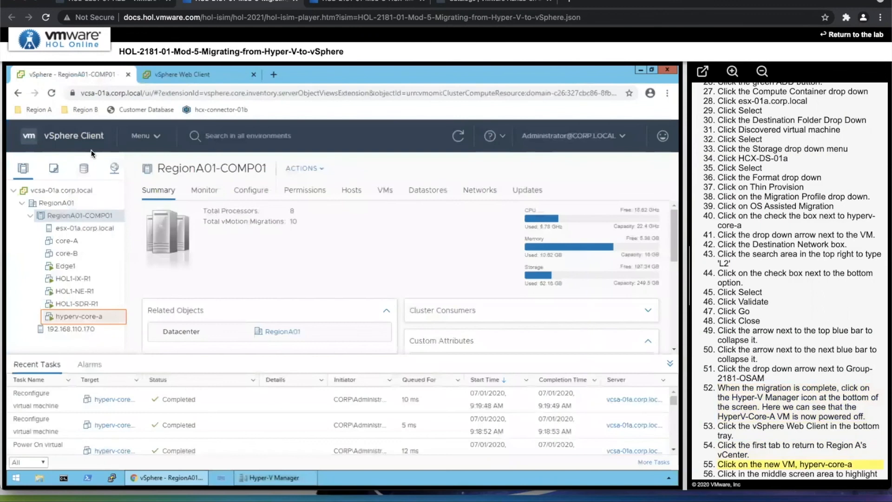
{"action": "left_click", "coordinate": [82, 317]}
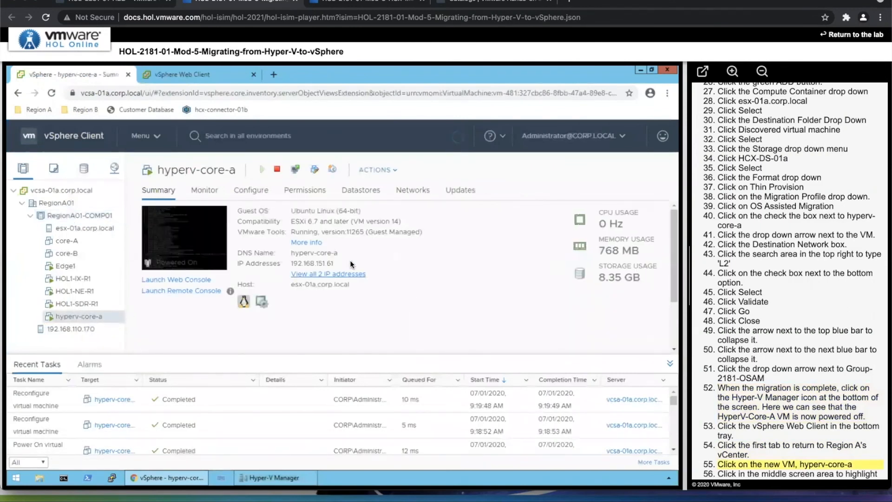
- Highlight hyperv-core-a's IP address in its summary and open a PuTTY SSH session to 192.168.151.61
{"action": "left_click", "coordinate": [325, 264]}
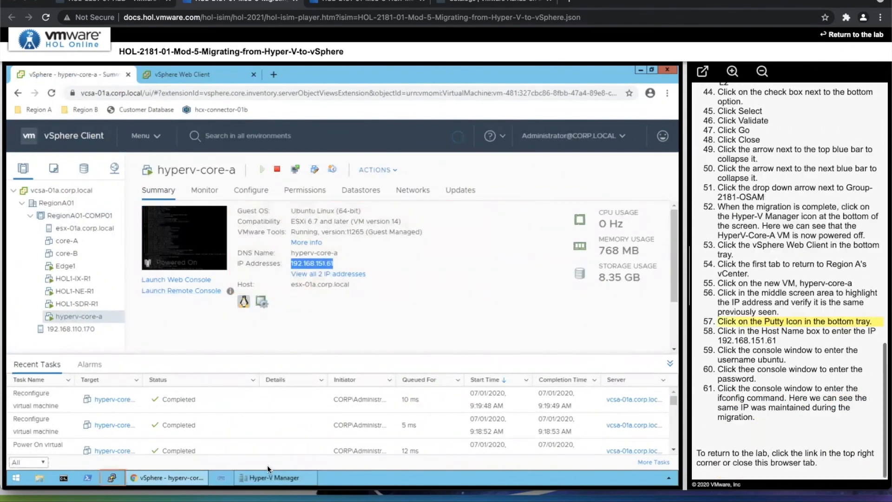
{"action": "left_click", "coordinate": [112, 478]}
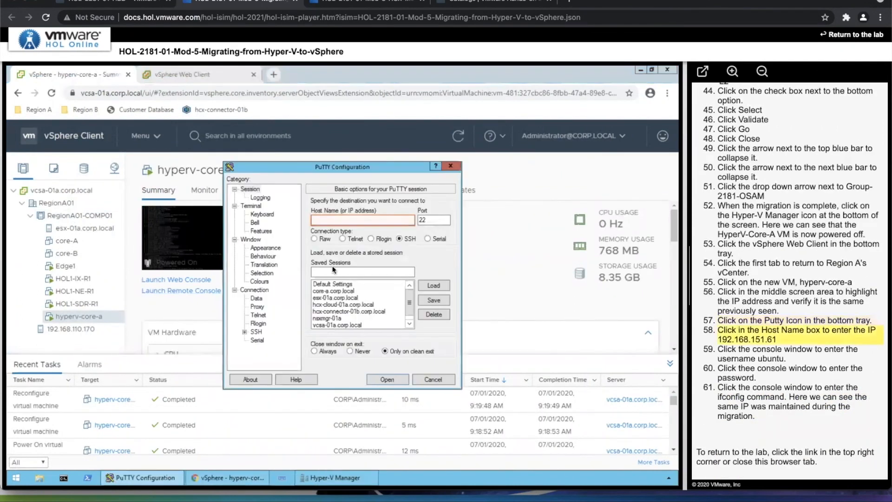
{"action": "left_click", "coordinate": [371, 220]}
{"action": "type", "text": "192.168.151.61"}
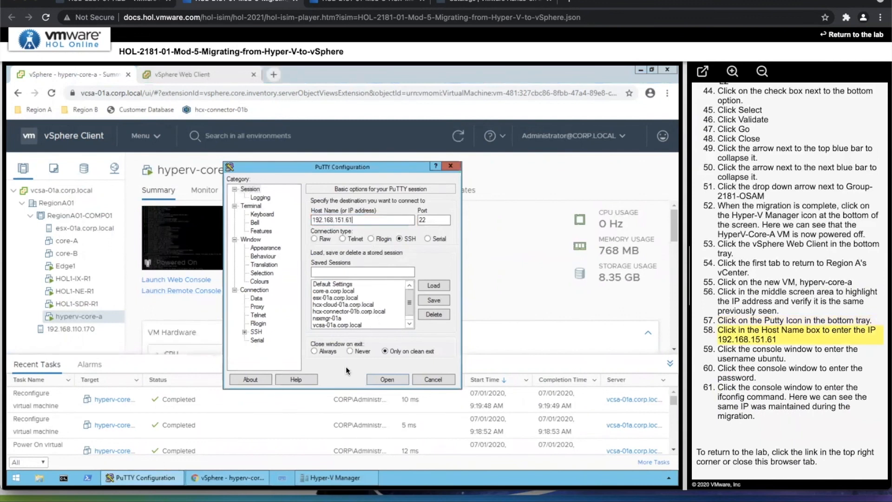
{"action": "key", "text": "Return"}
- Log in to the SSH session as ubuntu with the account password and run ifconfig to check the VM's IP address
{"action": "left_click", "coordinate": [239, 233]}
{"action": "type", "text": "ubuntu"}
{"action": "key", "text": "Return"}
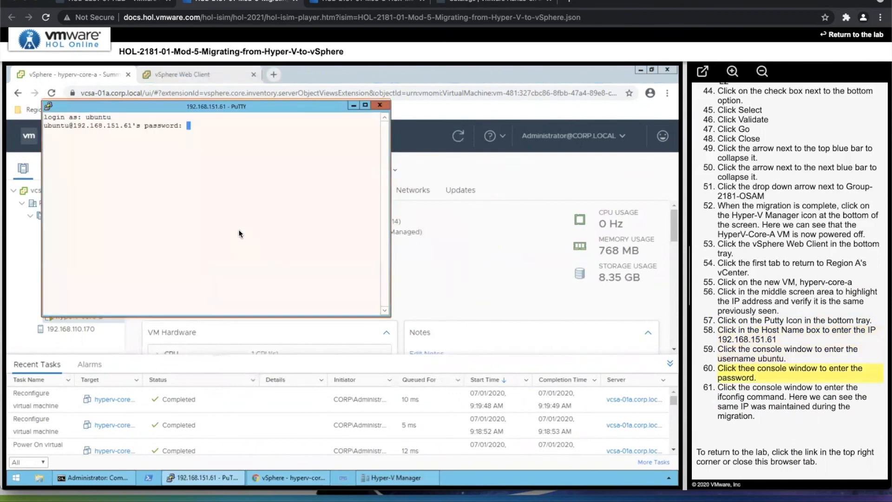
{"action": "key", "text": "Return"}
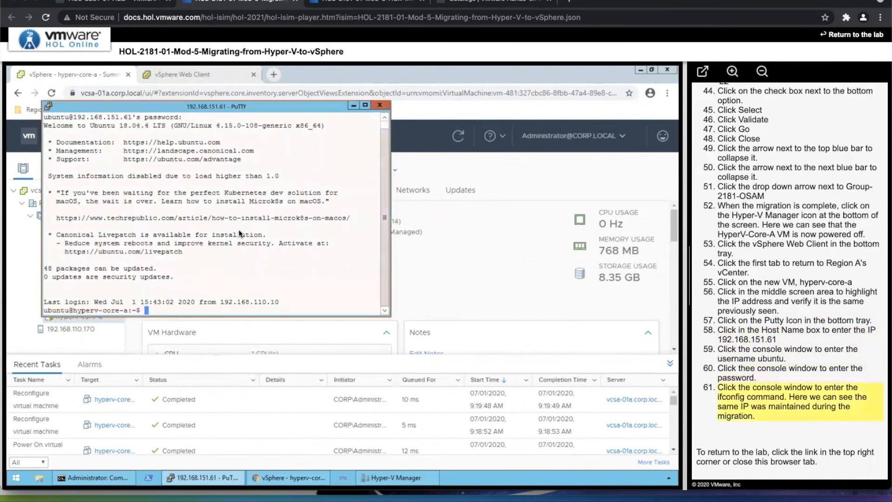
{"action": "type", "text": "ifconfig"}
{"action": "key", "text": "Return"}
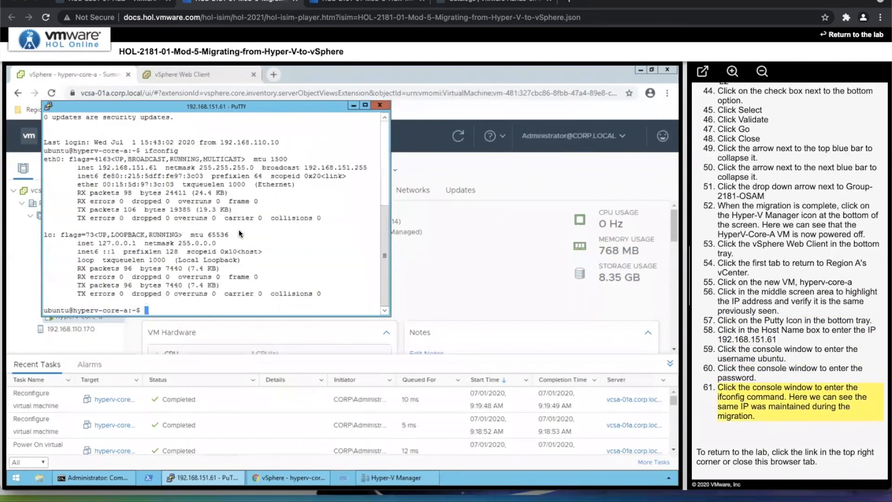